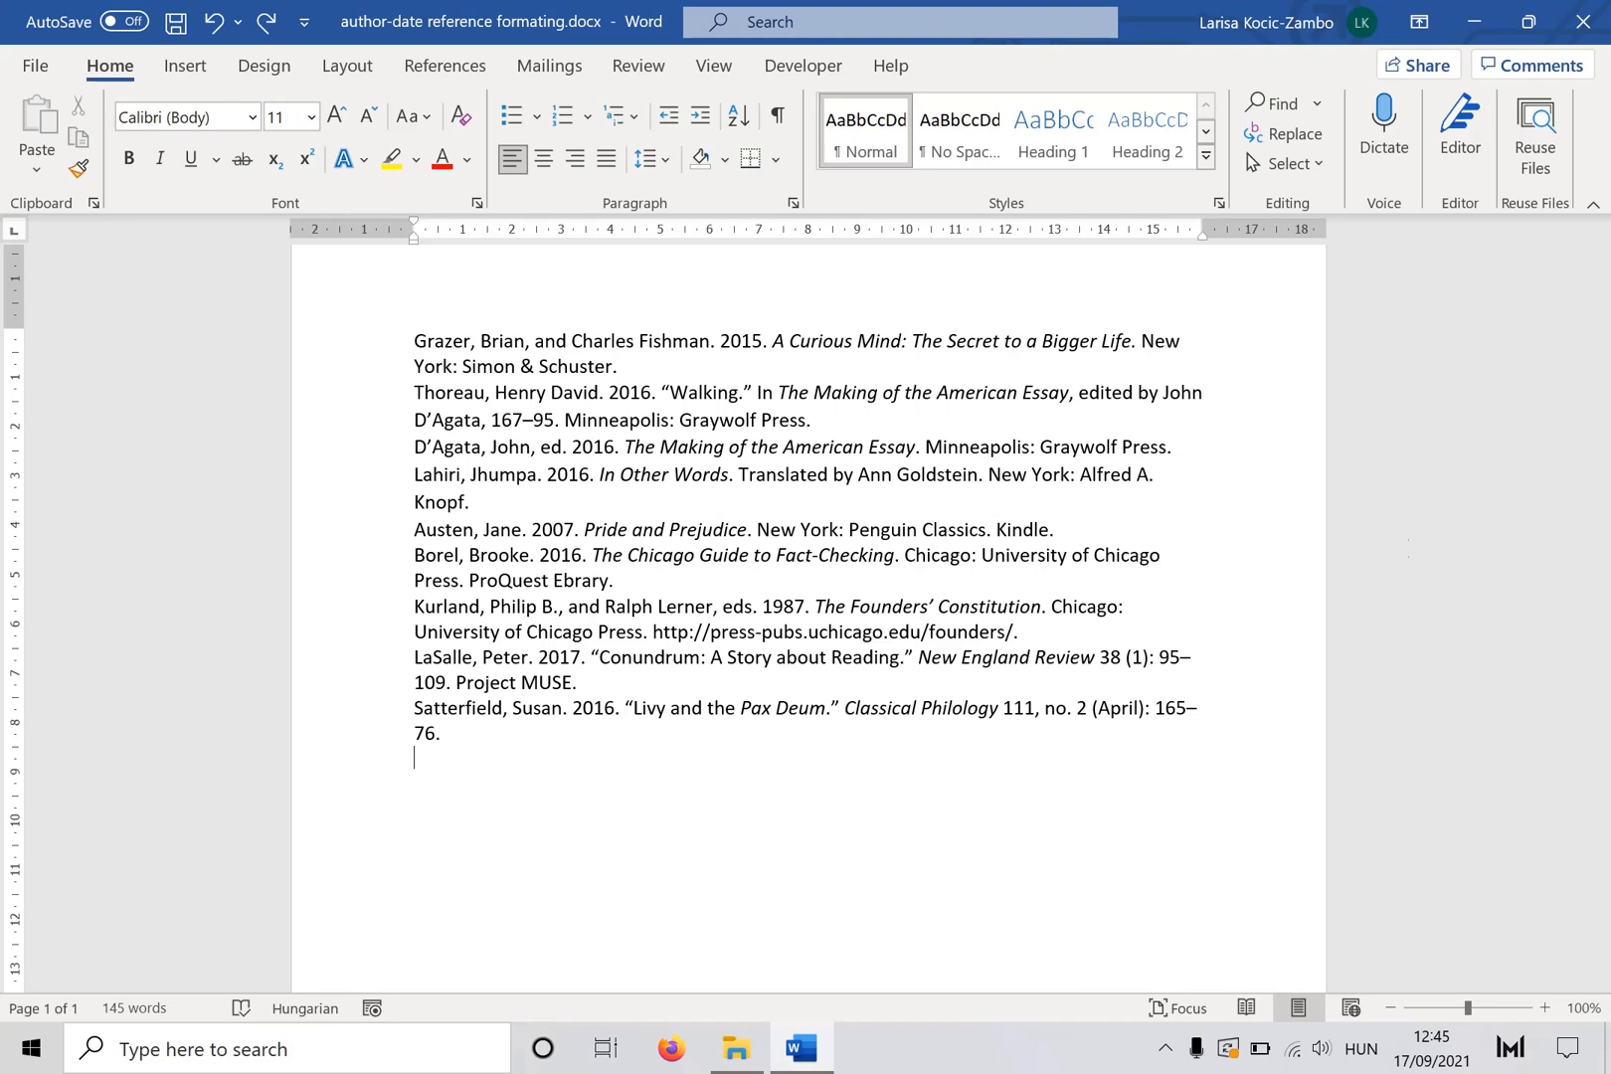
- Apply numbering to the whole reference list, then undo it
left_click_drag(457, 761, 396, 330)
left_click(559, 119)
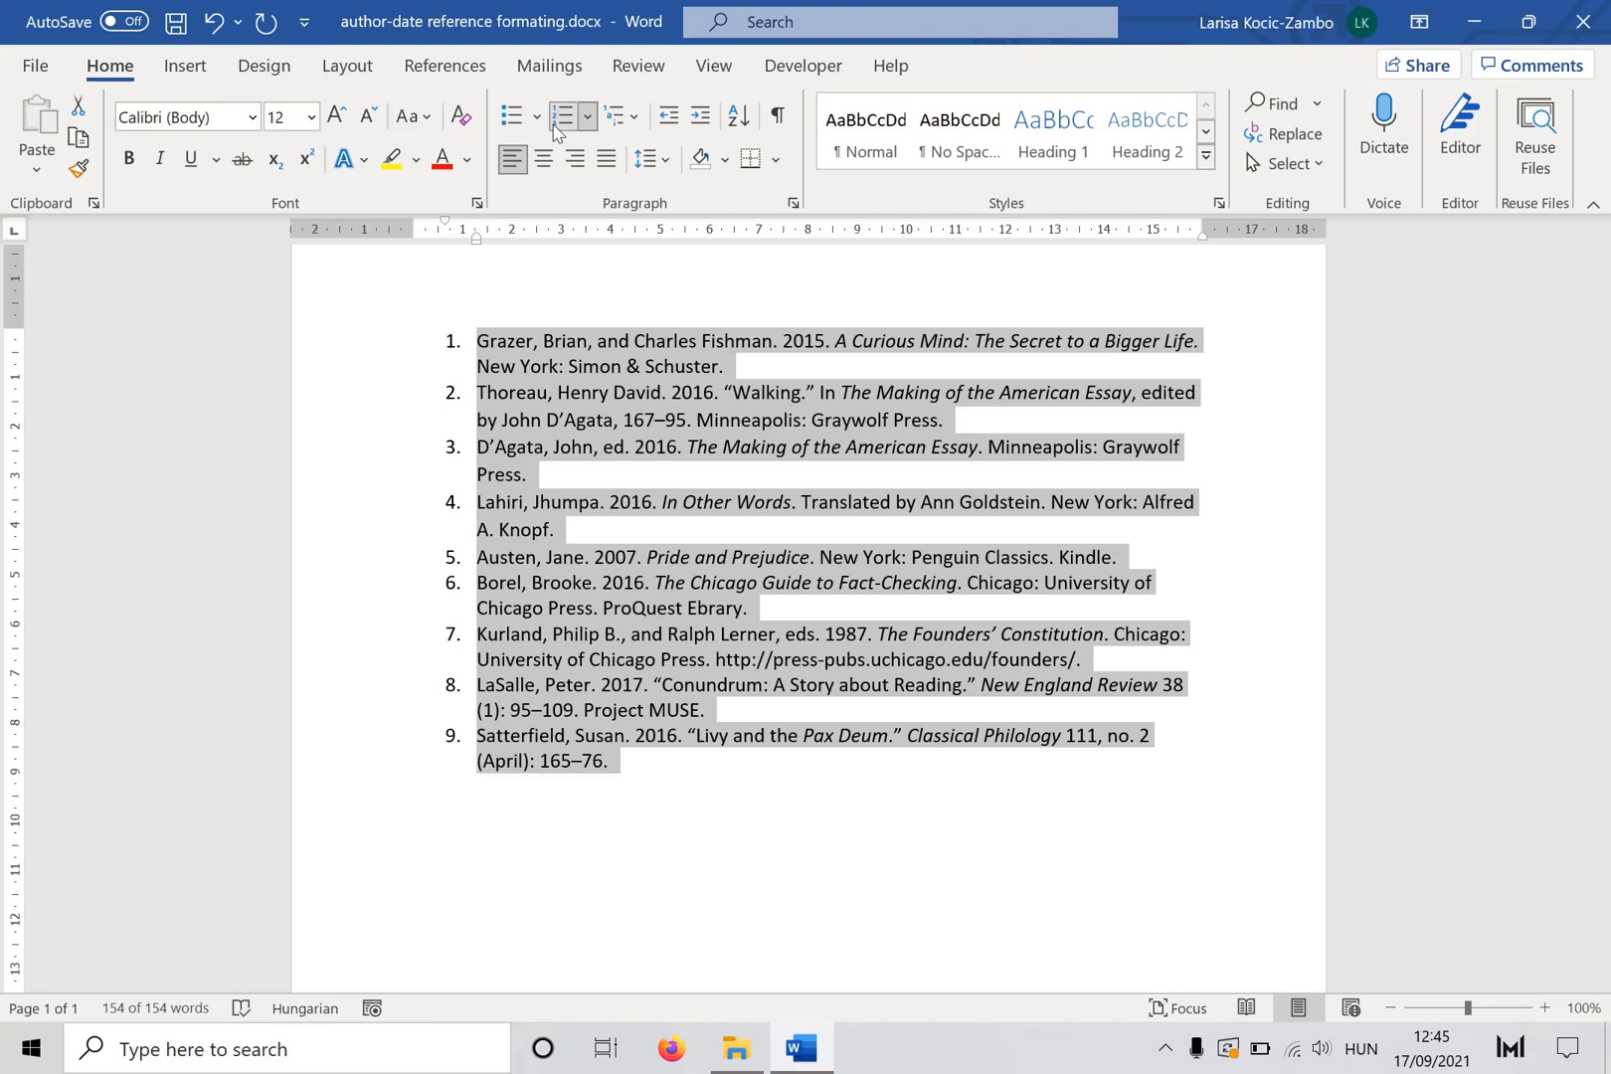
left_click(214, 22)
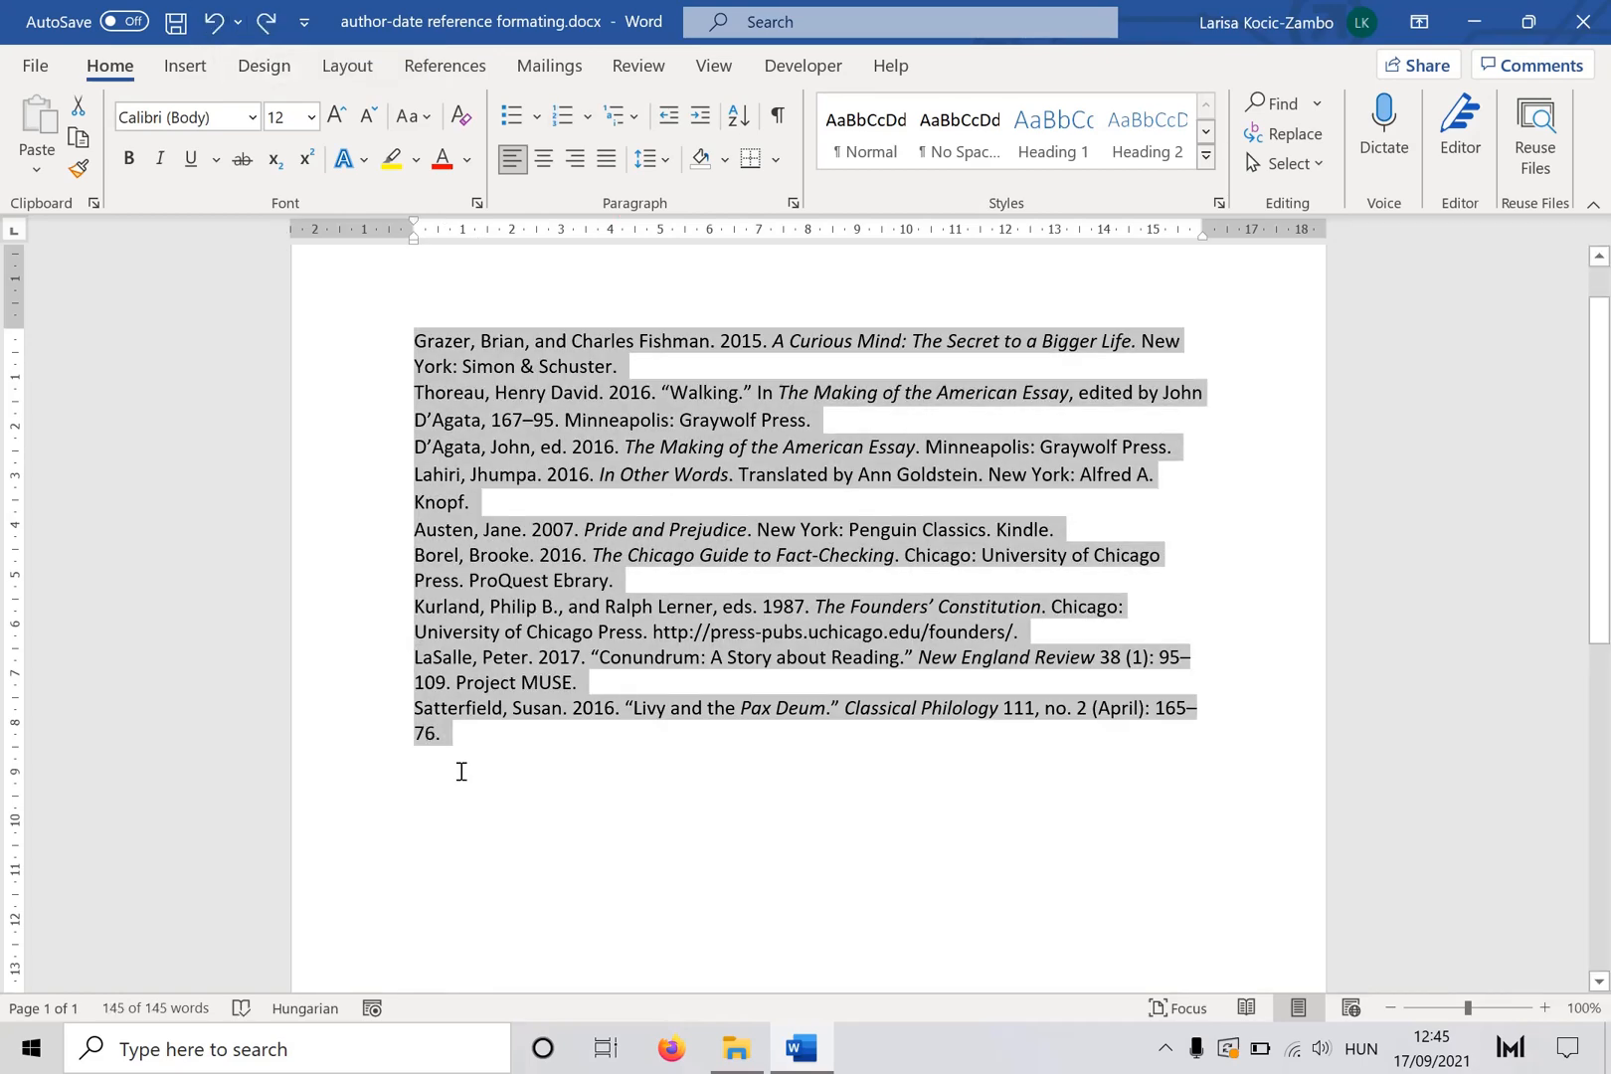
- Set paragraph spacing of 6 pt before and 6 pt after for all selected references
left_click(793, 203)
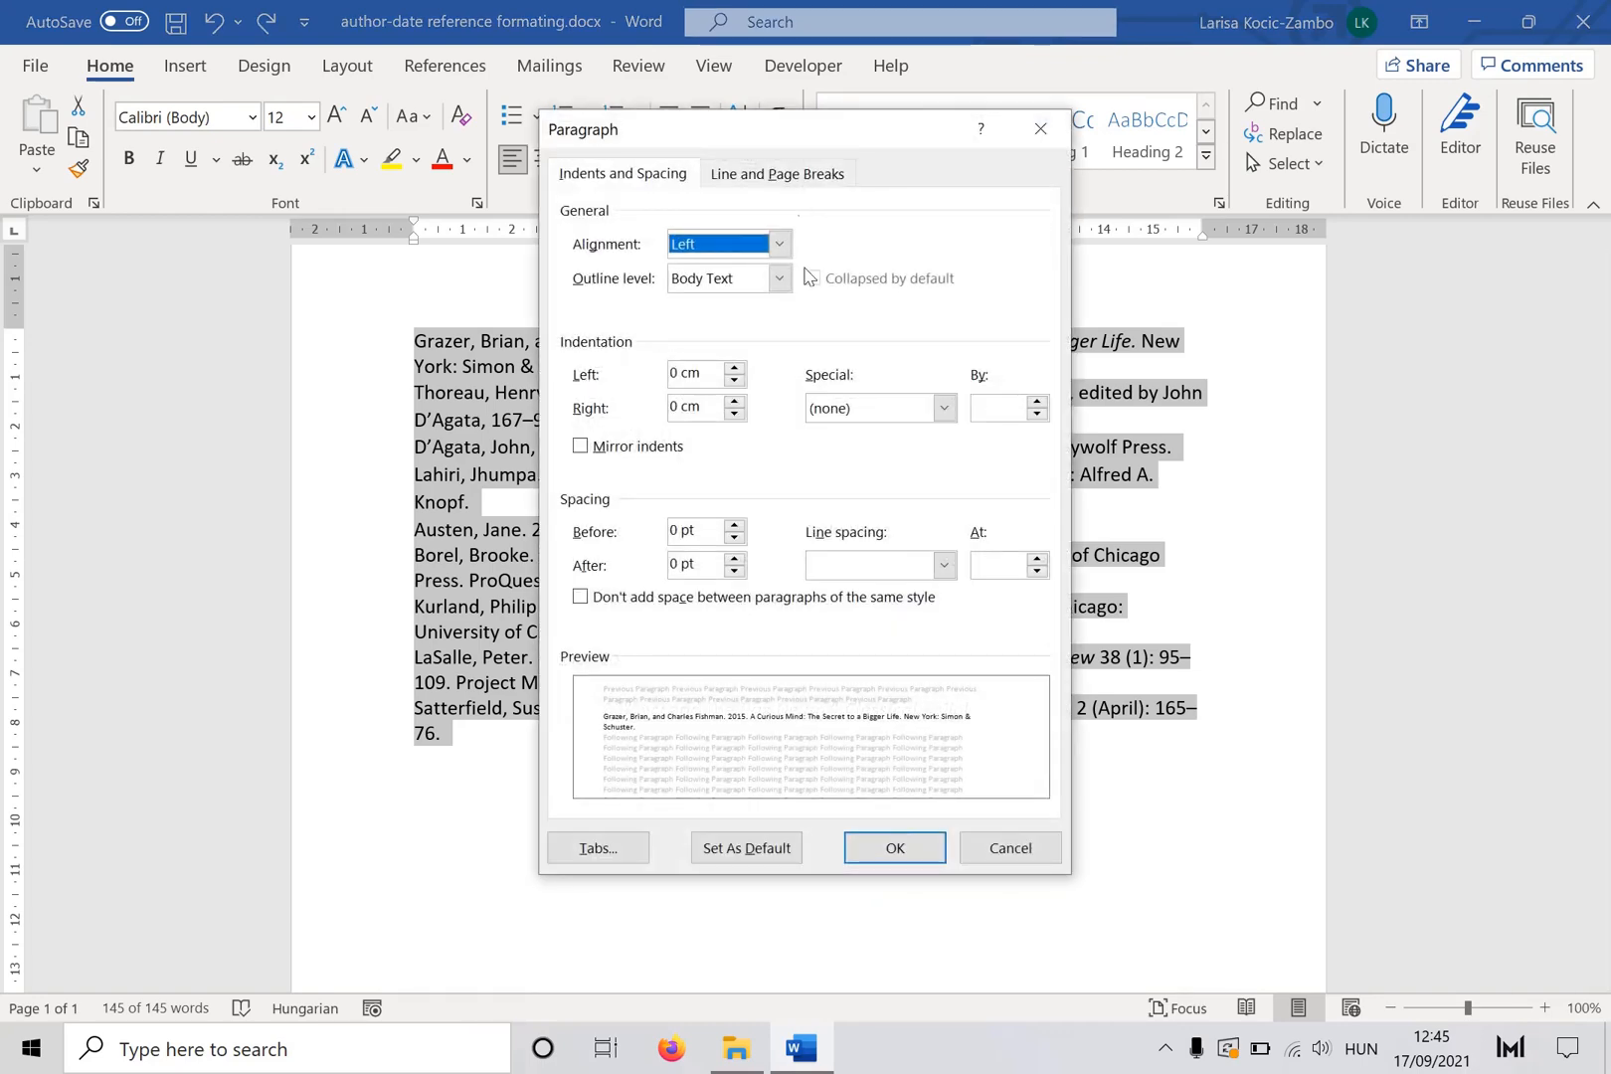
left_click(735, 526)
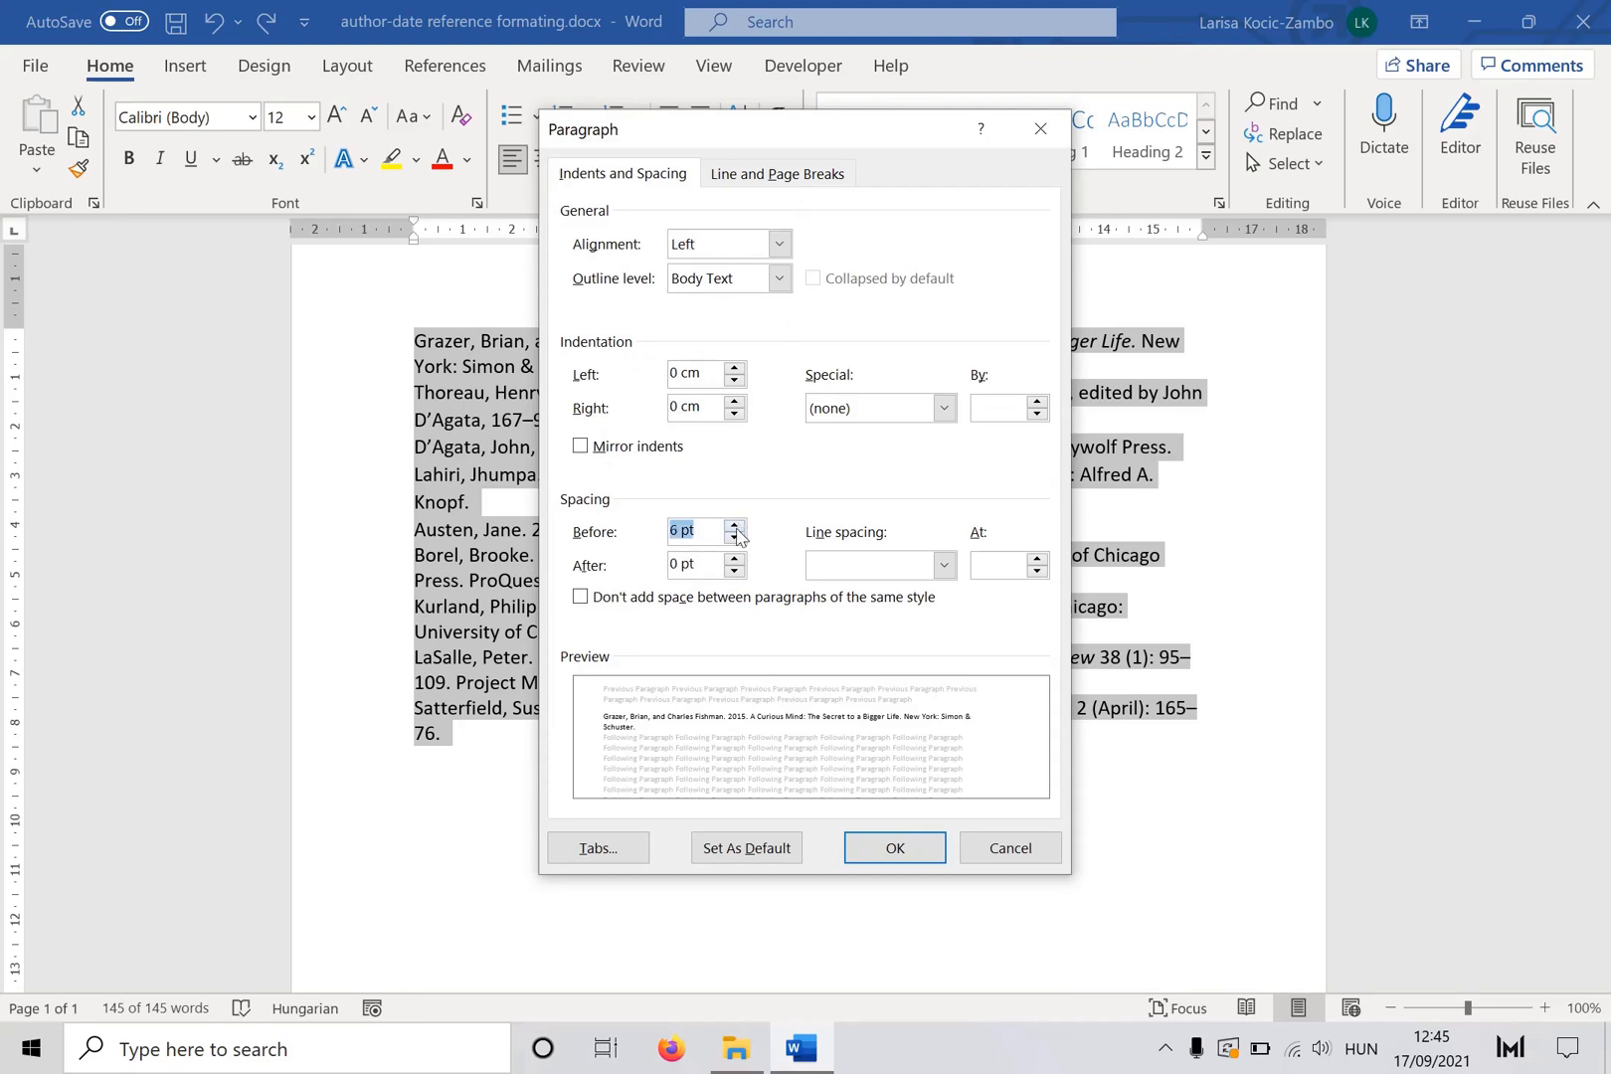
left_click(735, 559)
left_click(874, 850)
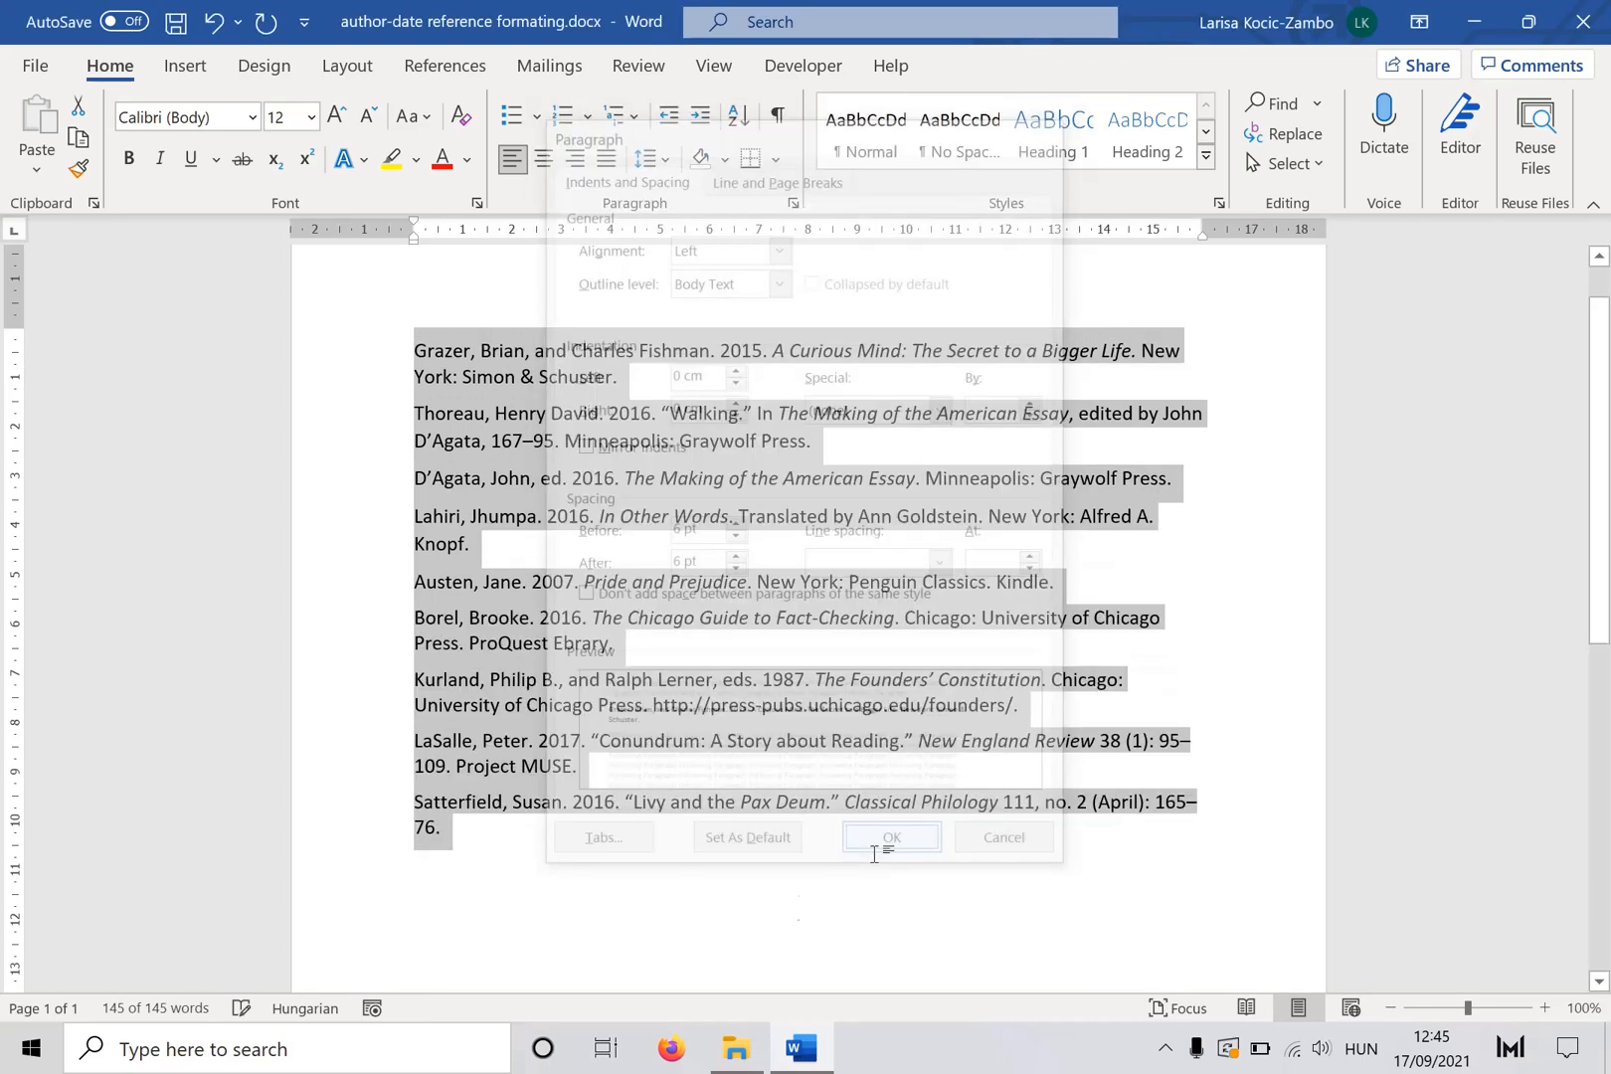
left_click(710, 943)
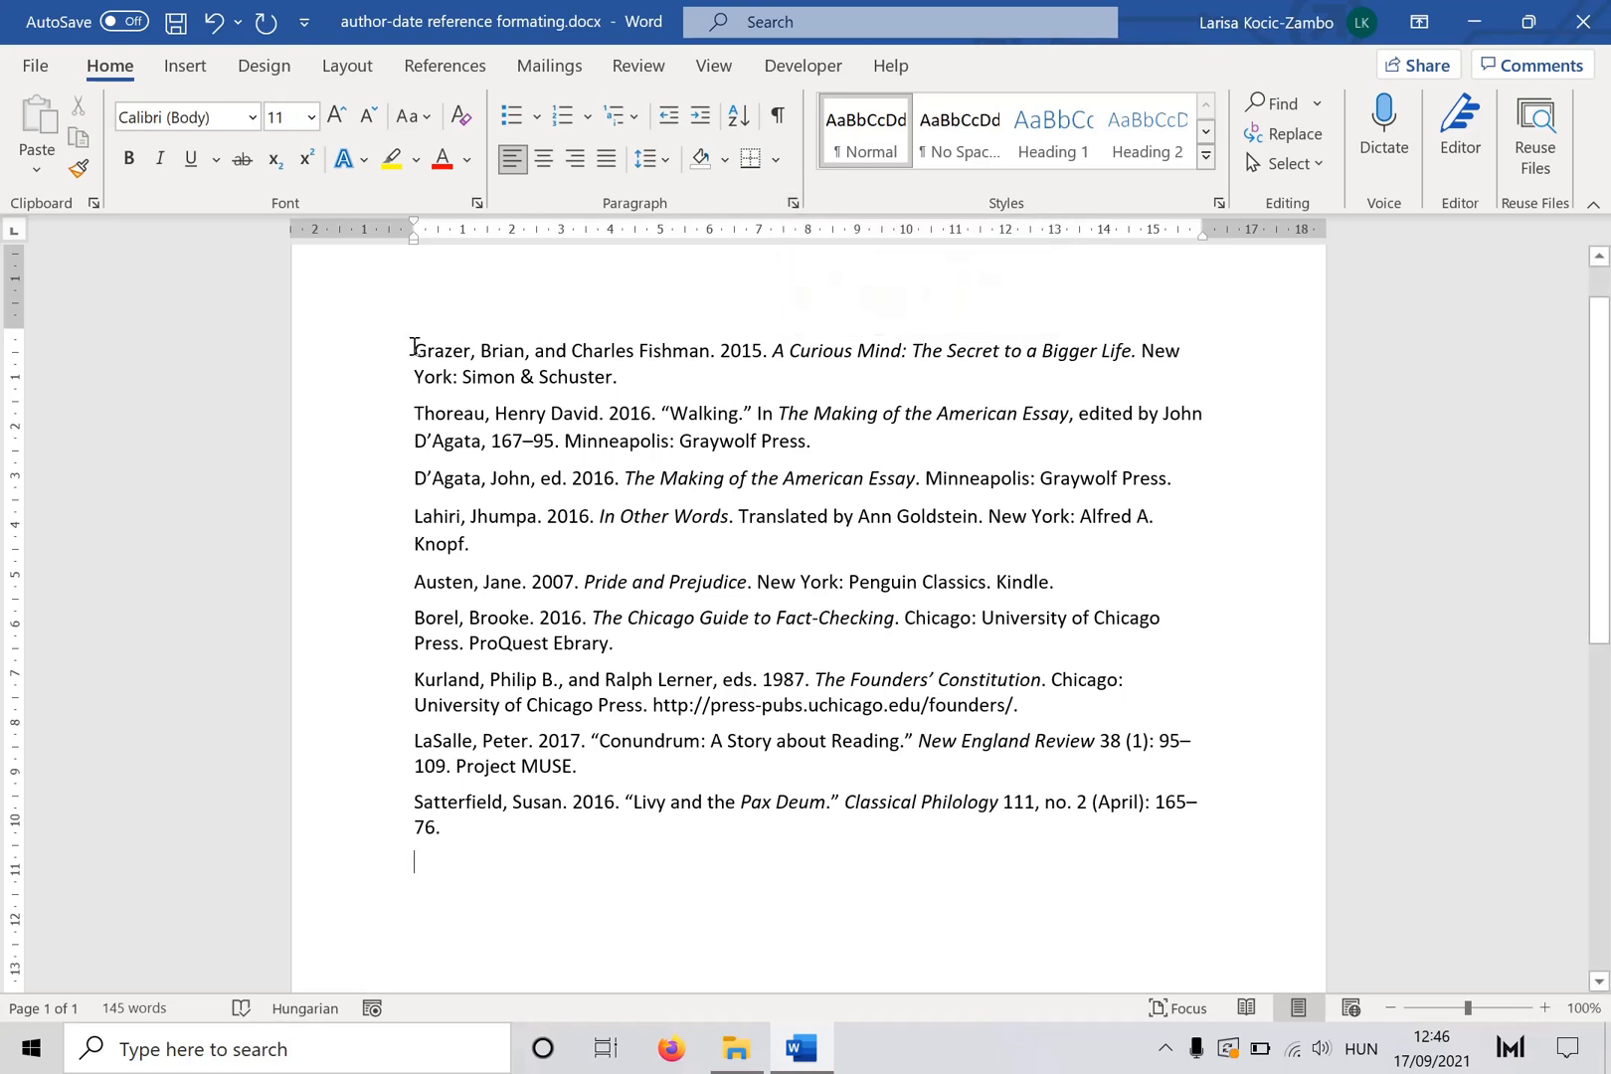
- Sort all references alphabetically by paragraphs in ascending text order
left_click_drag(413, 346, 492, 830)
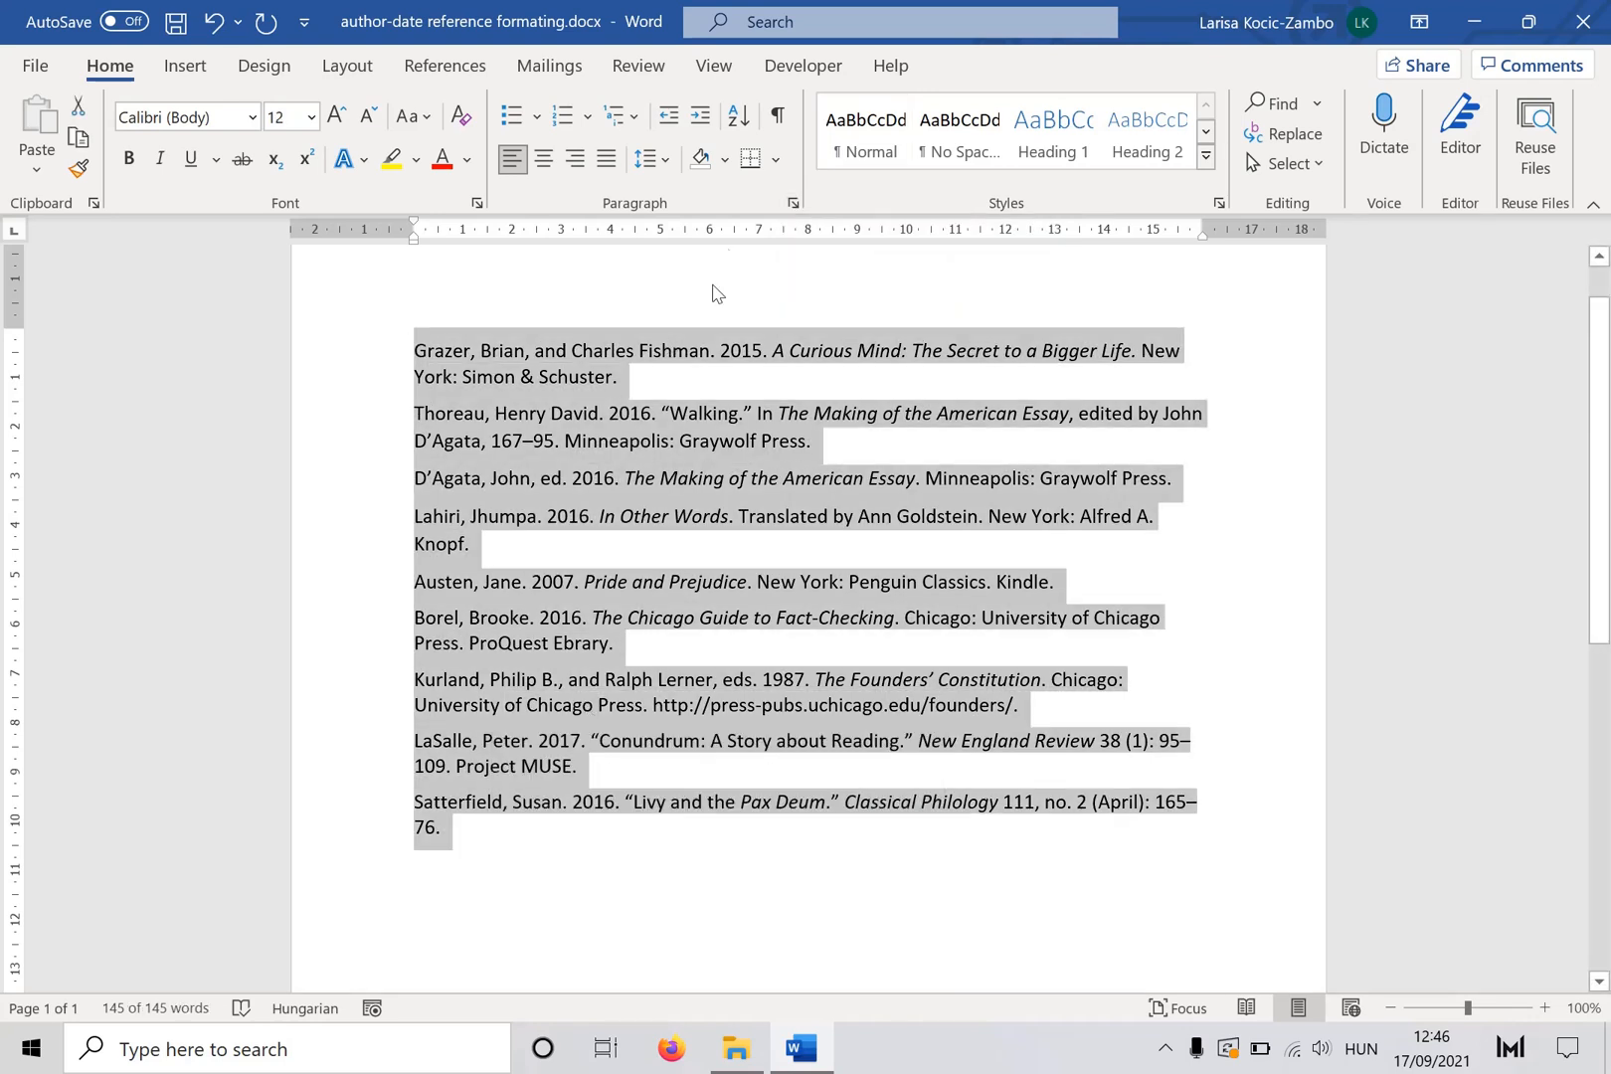
left_click(737, 118)
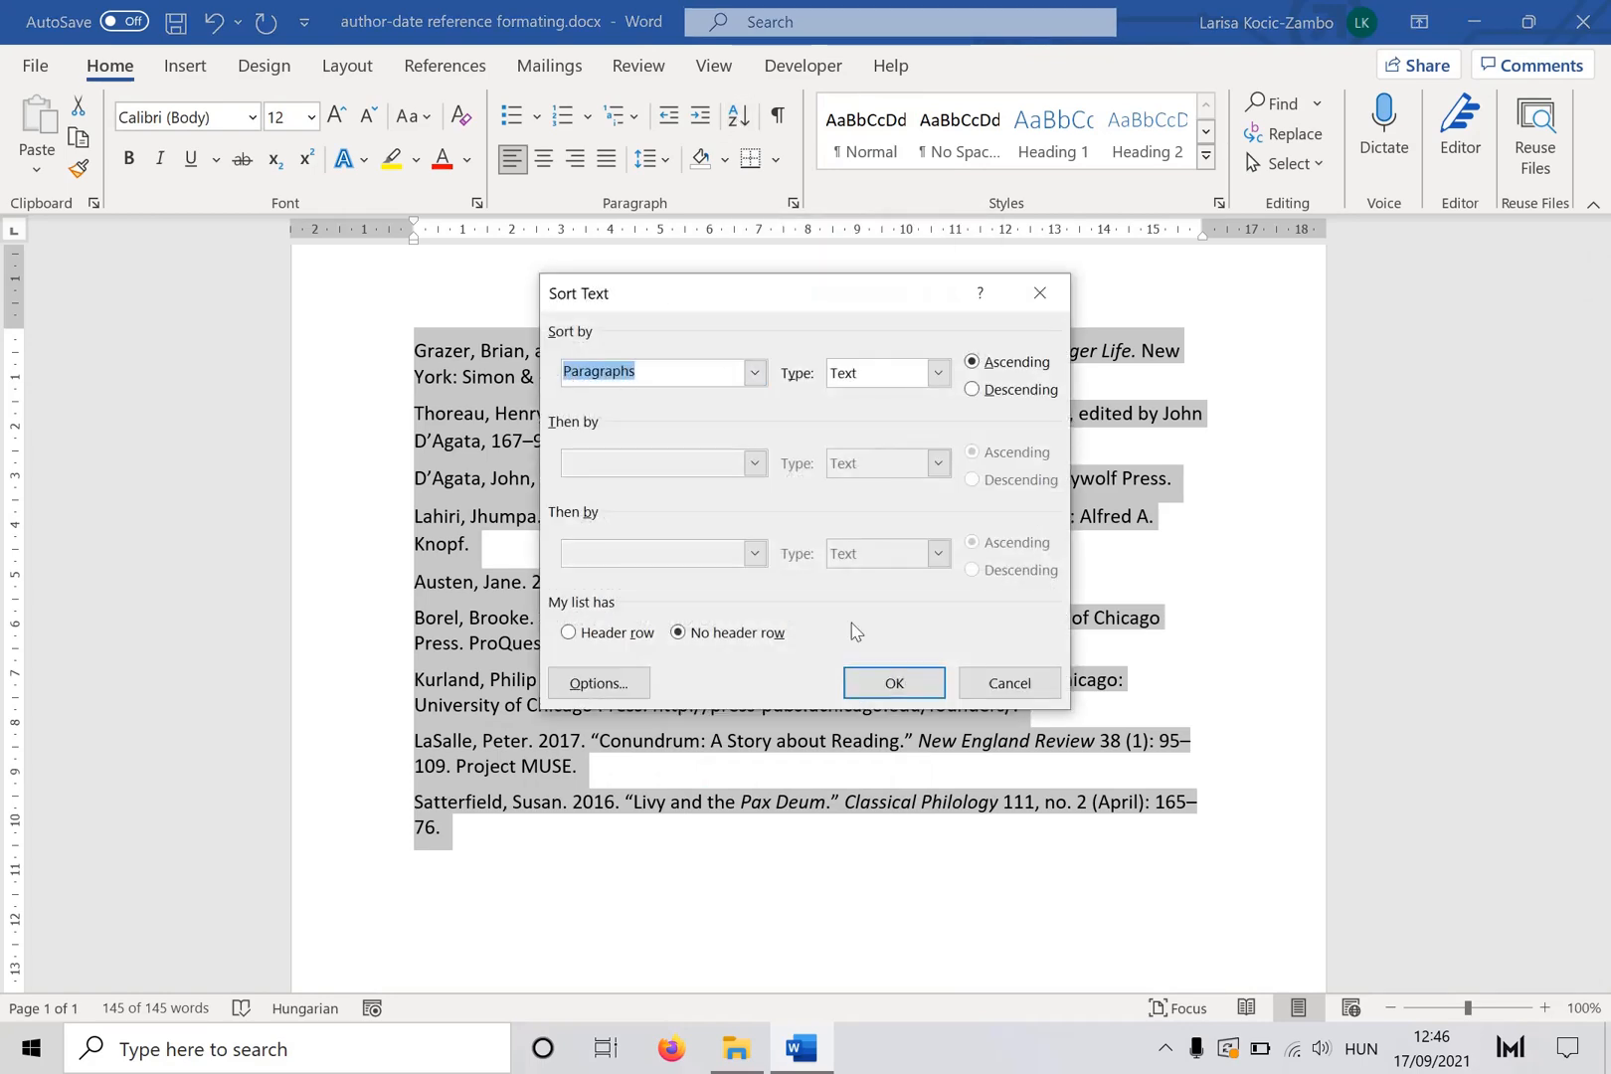
left_click(905, 689)
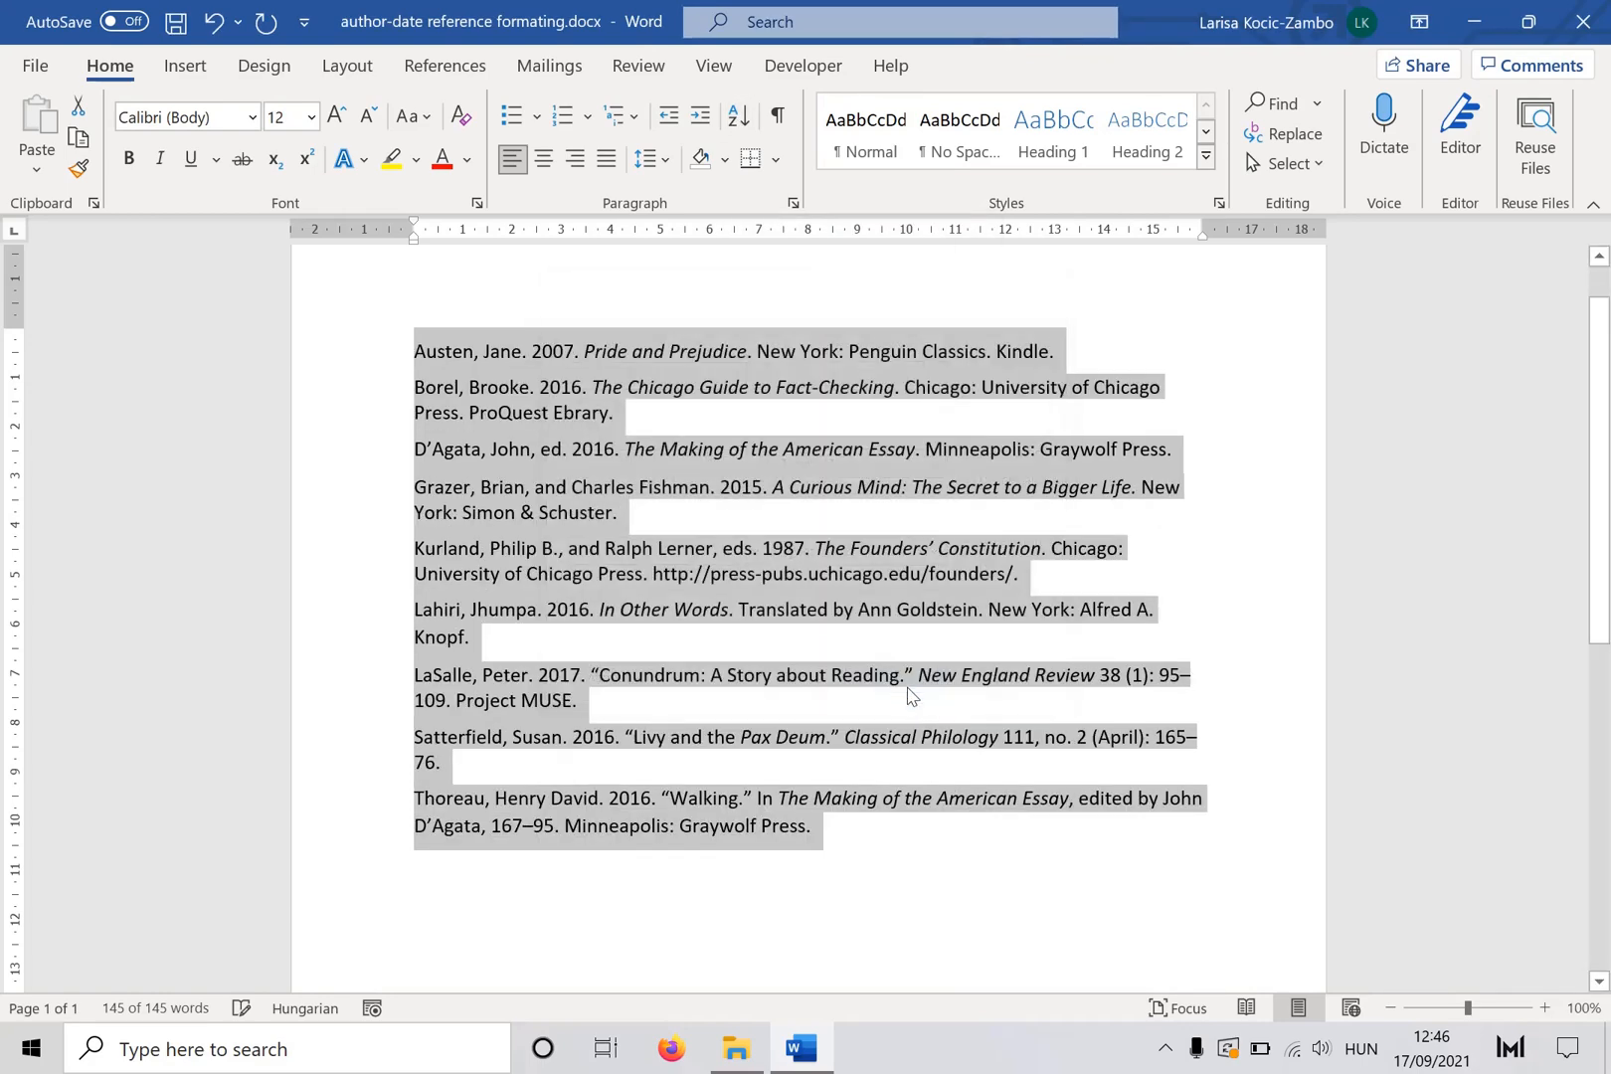
left_click(858, 895)
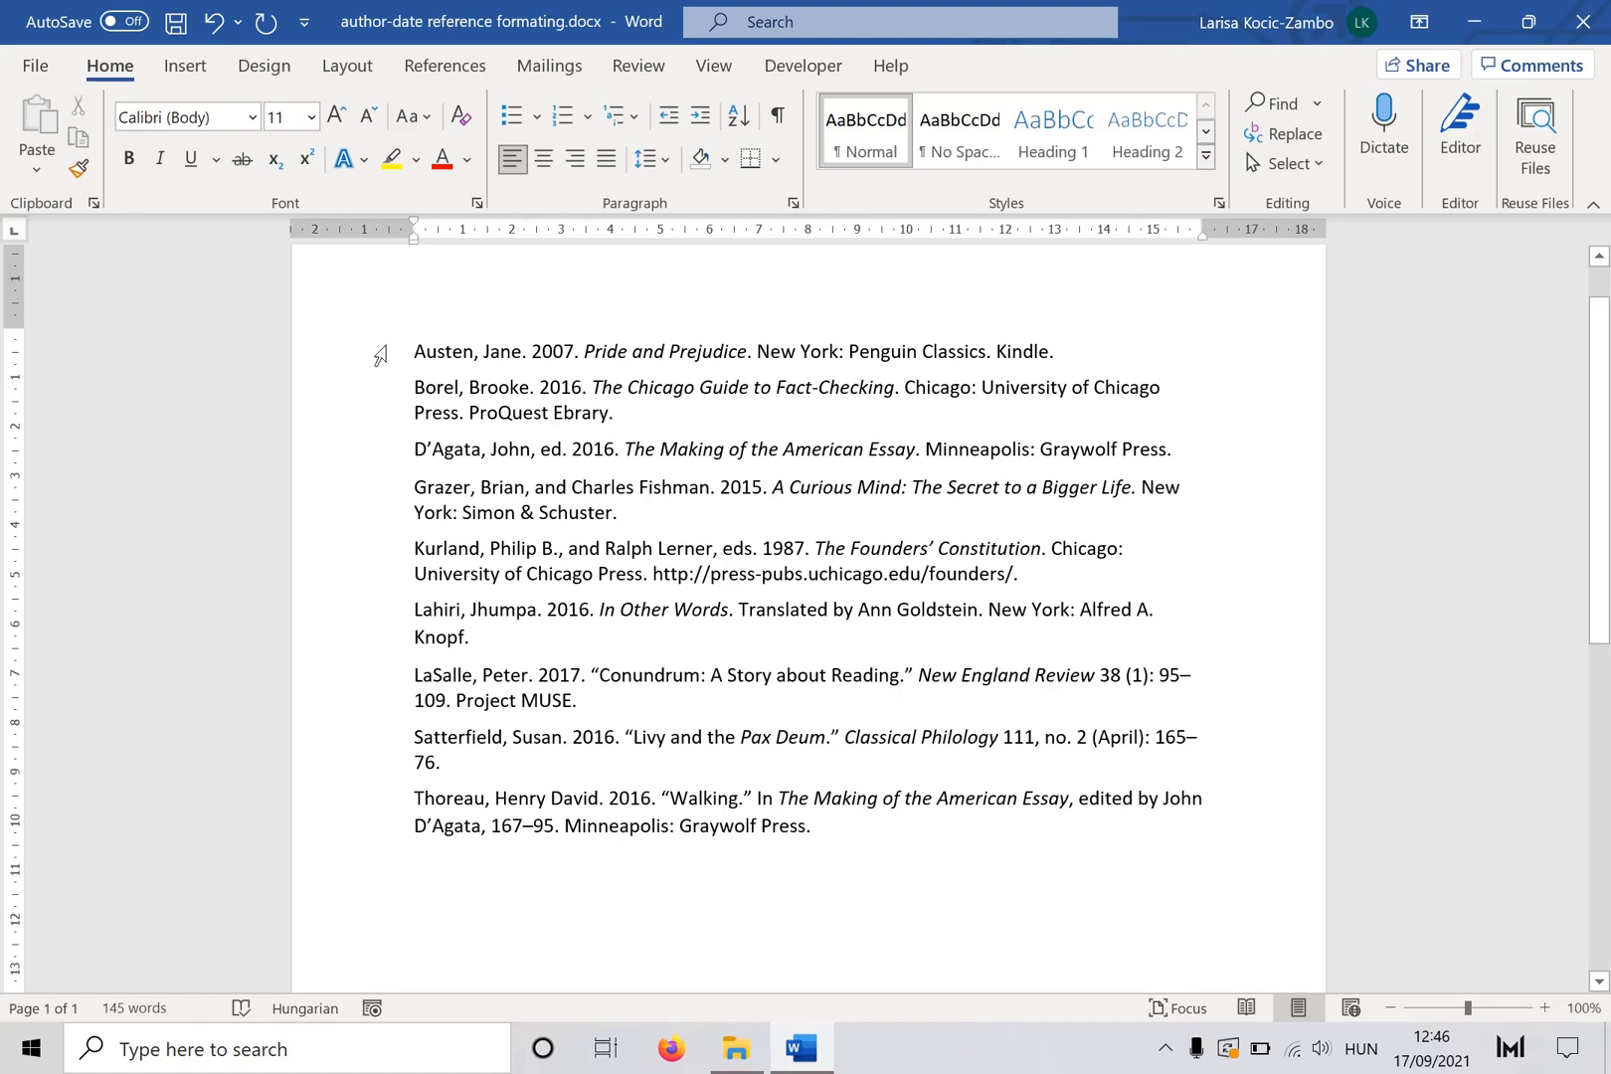
- Give all references a hanging indent of 1.25 cm
left_click_drag(379, 355, 903, 841)
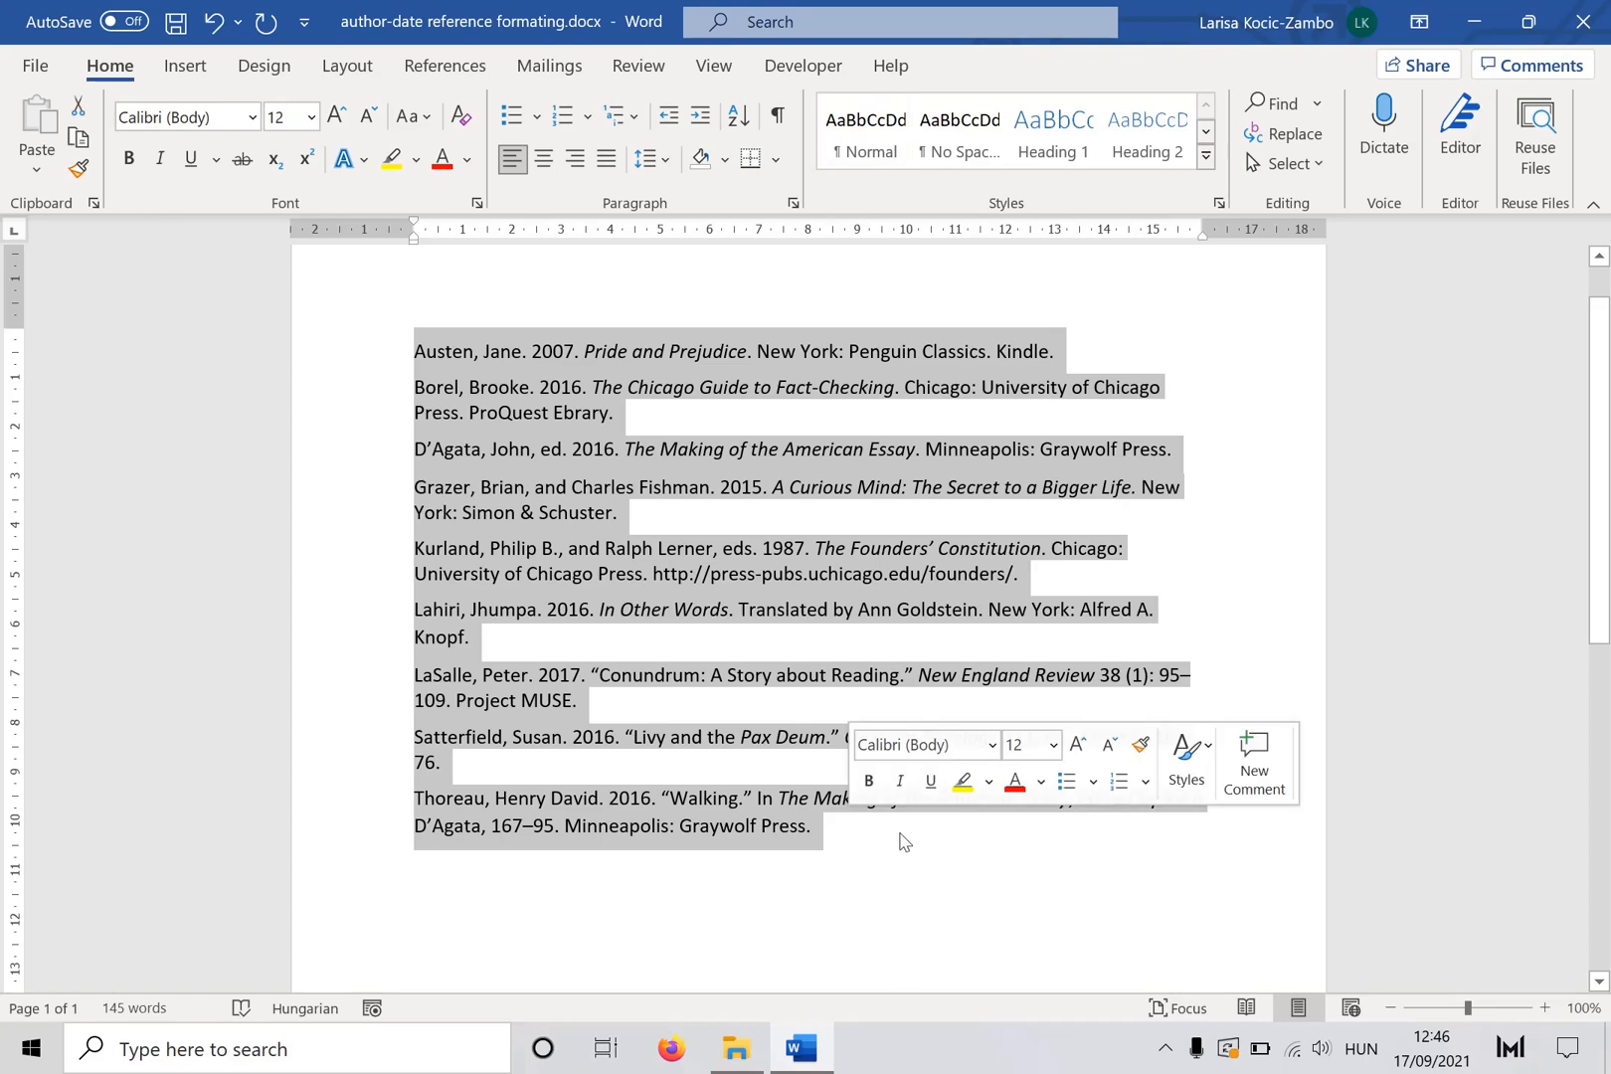
left_click(793, 204)
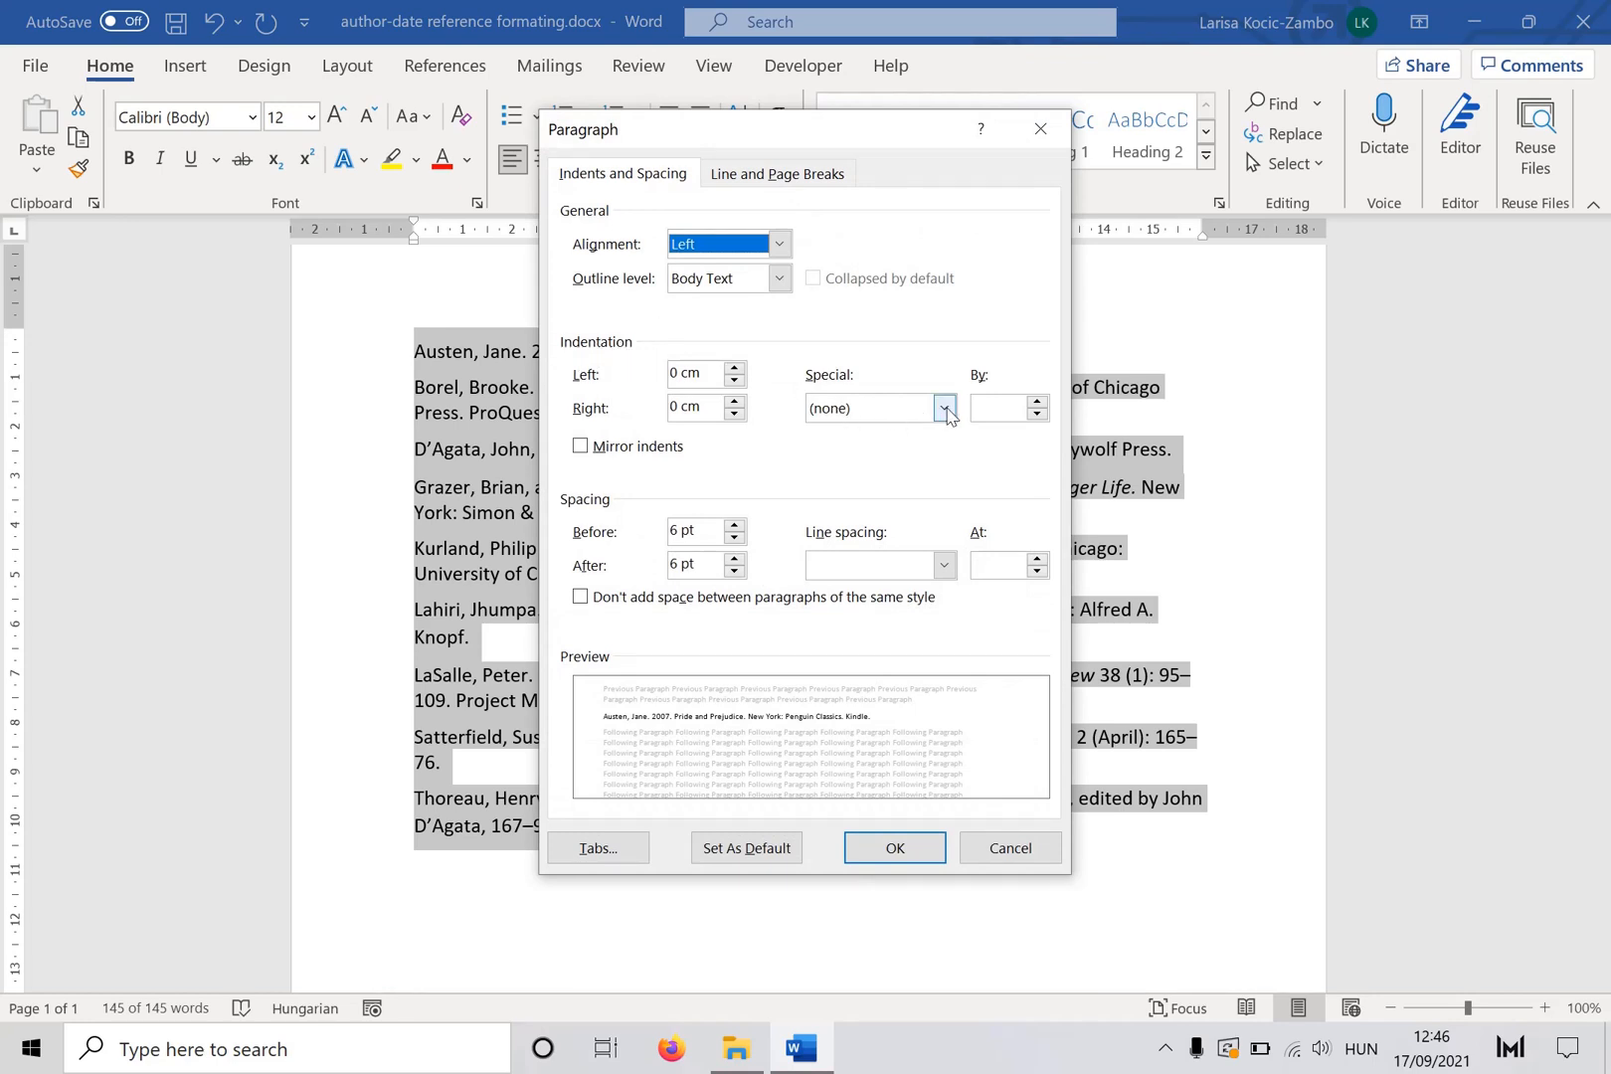
left_click(942, 408)
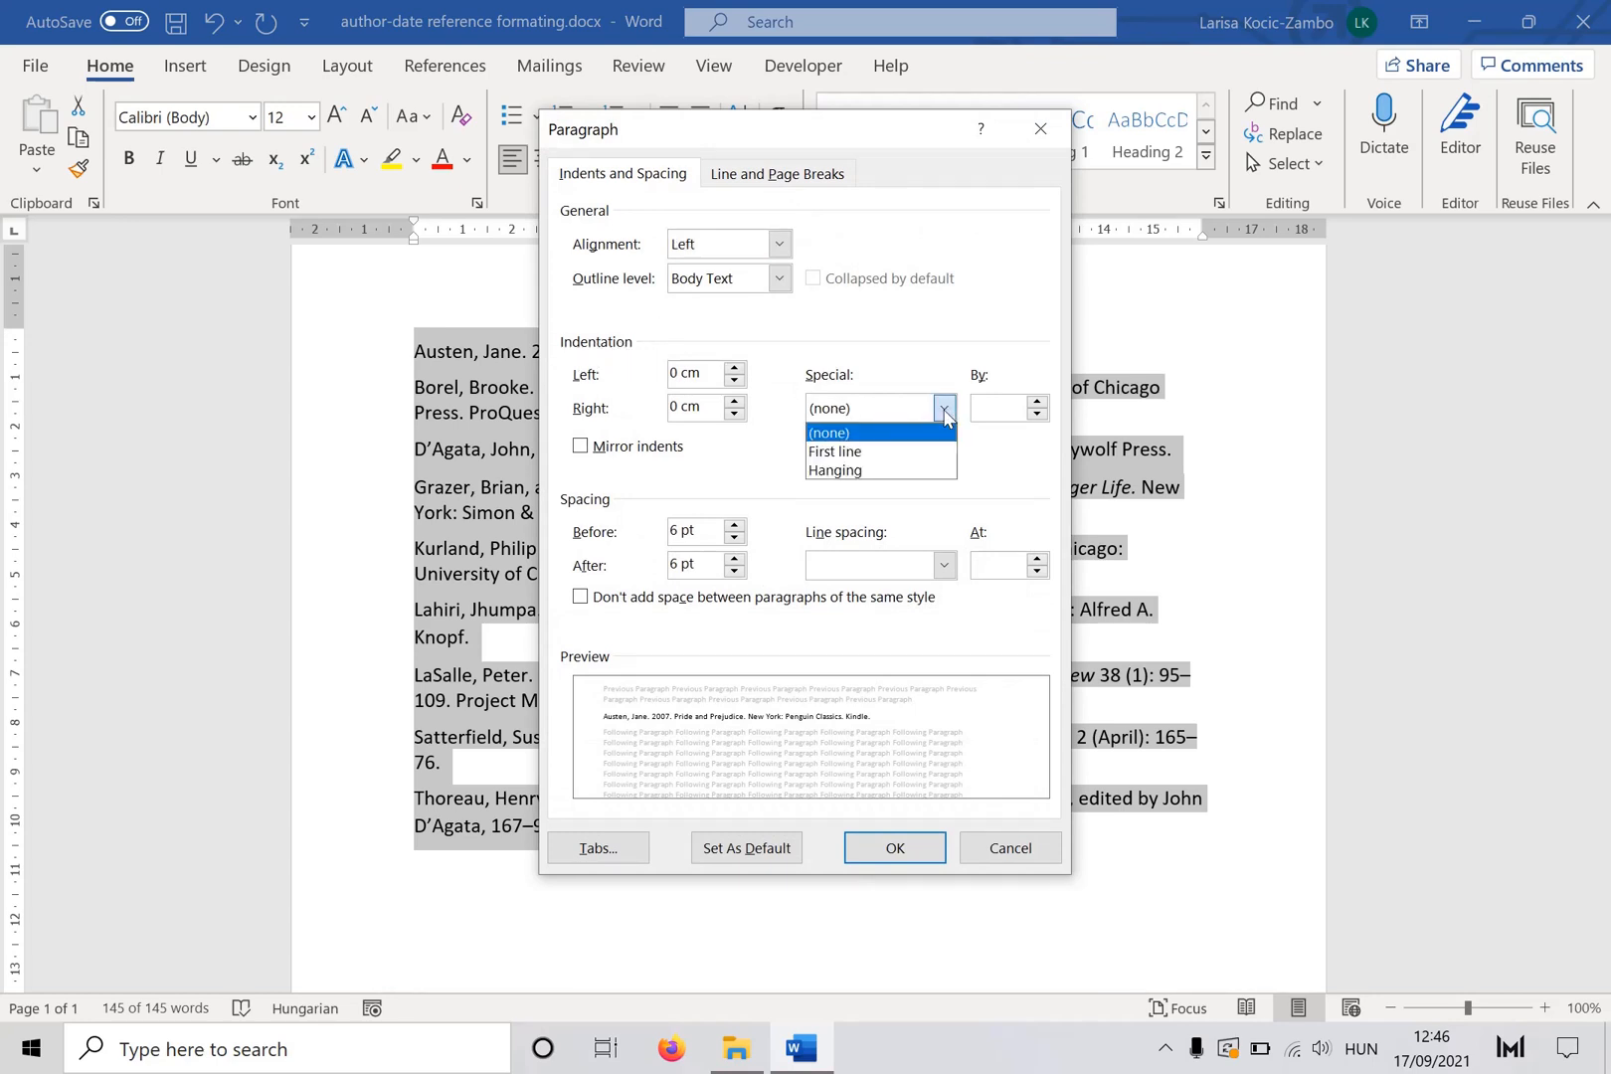
left_click(830, 471)
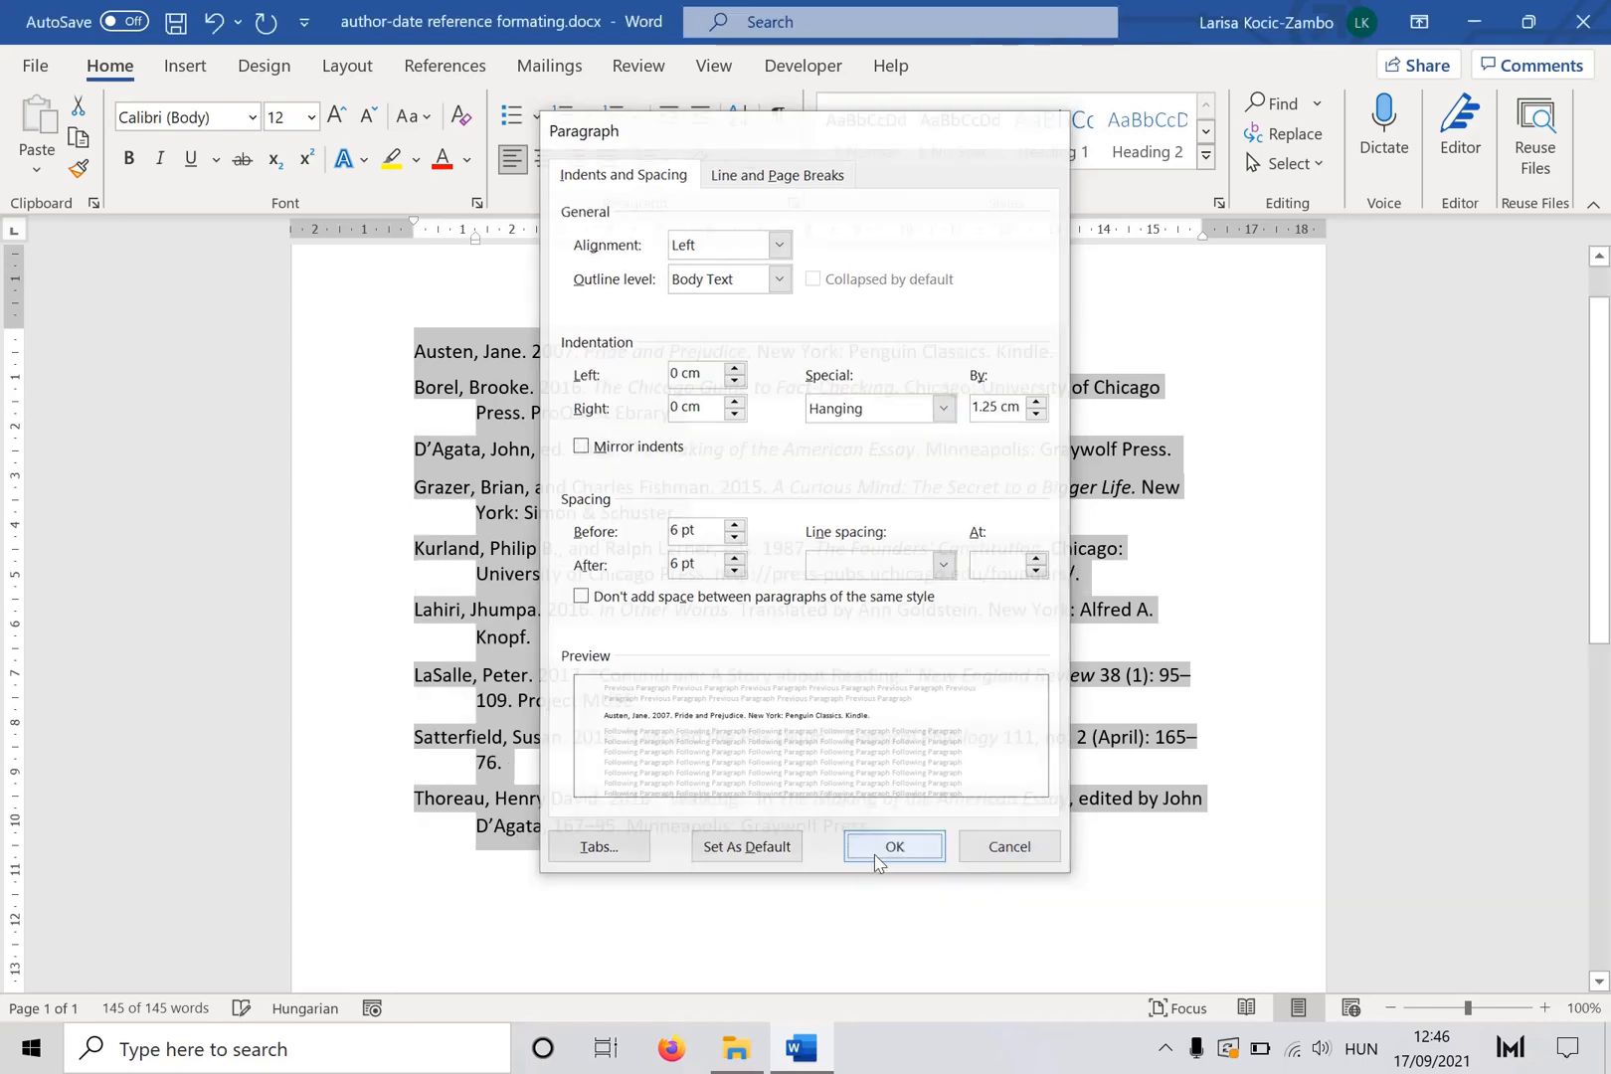
left_click(892, 848)
left_click(822, 925)
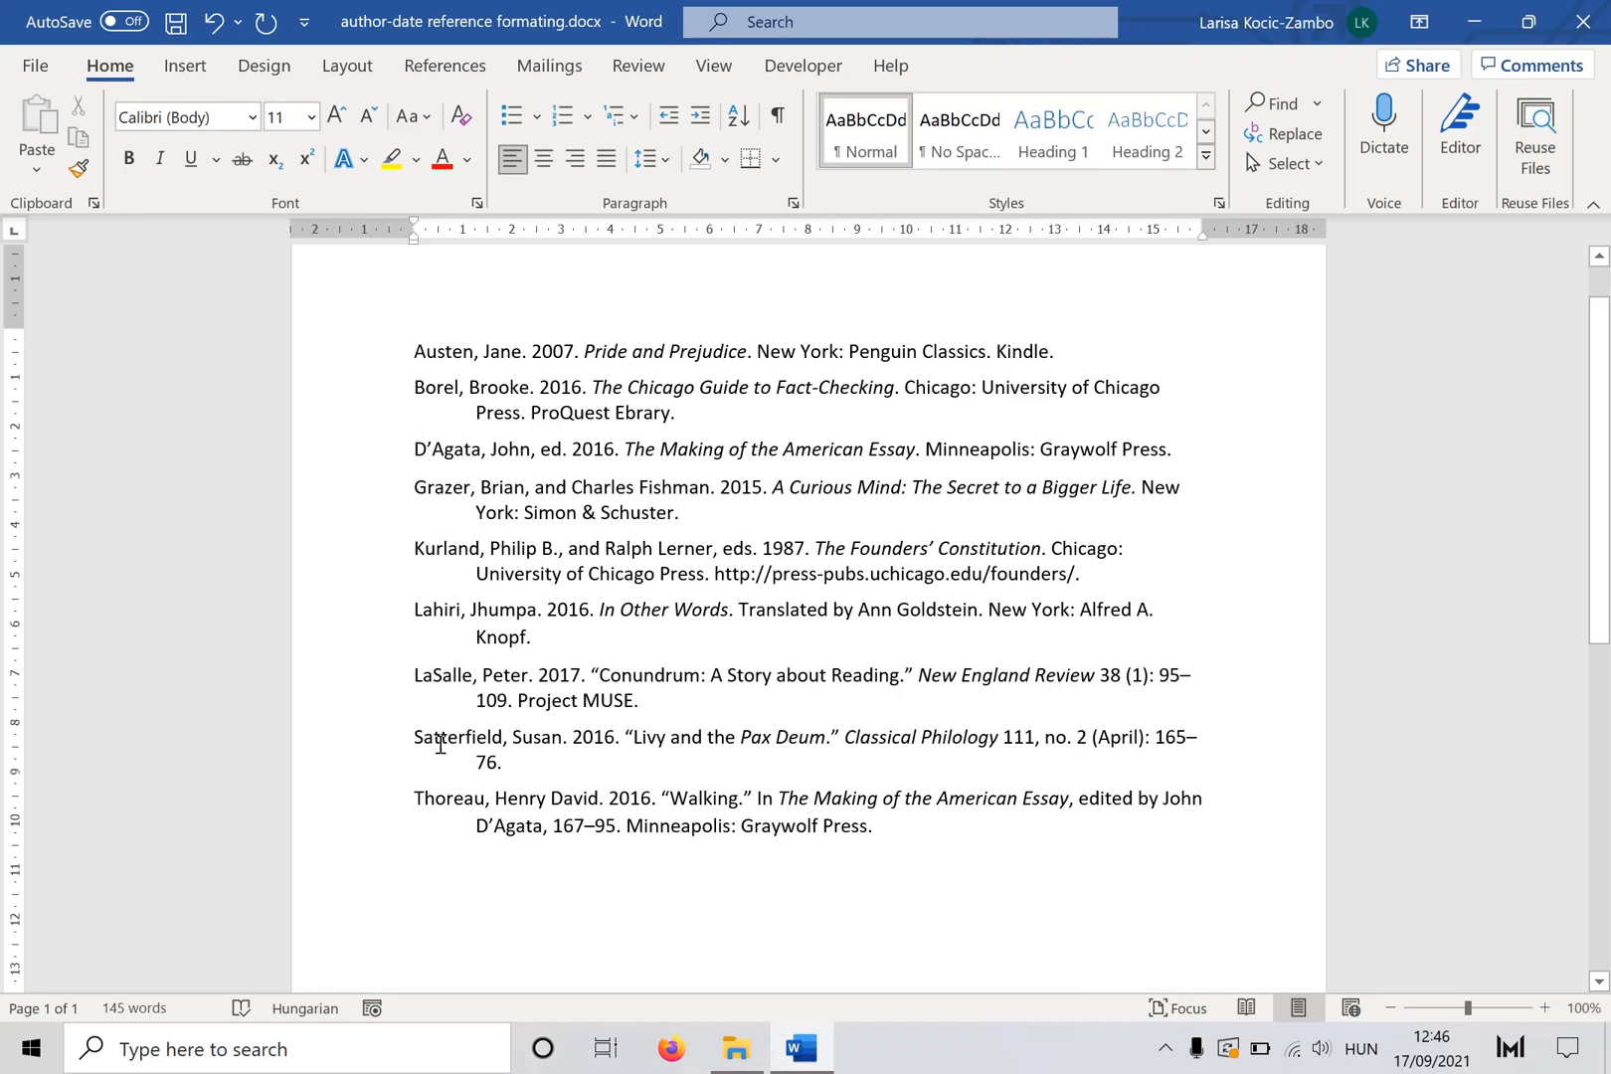
- Examine the author surnames that open several references
double_click(444, 676)
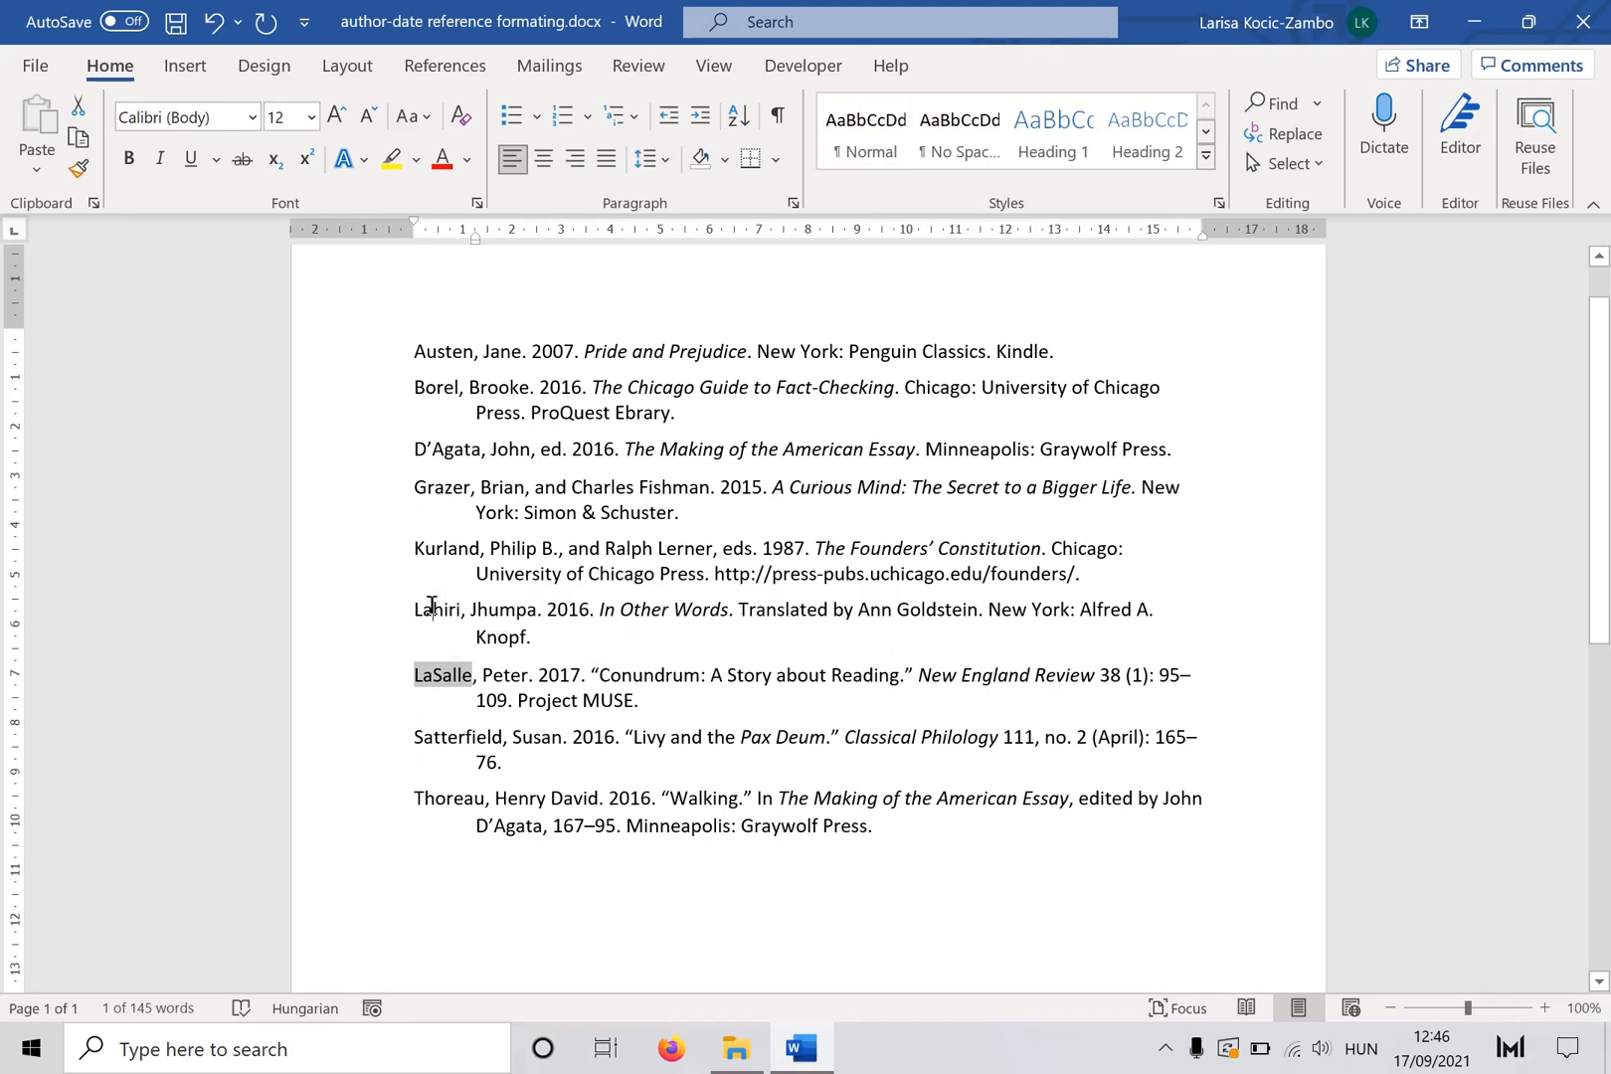
double_click(438, 609)
double_click(446, 448)
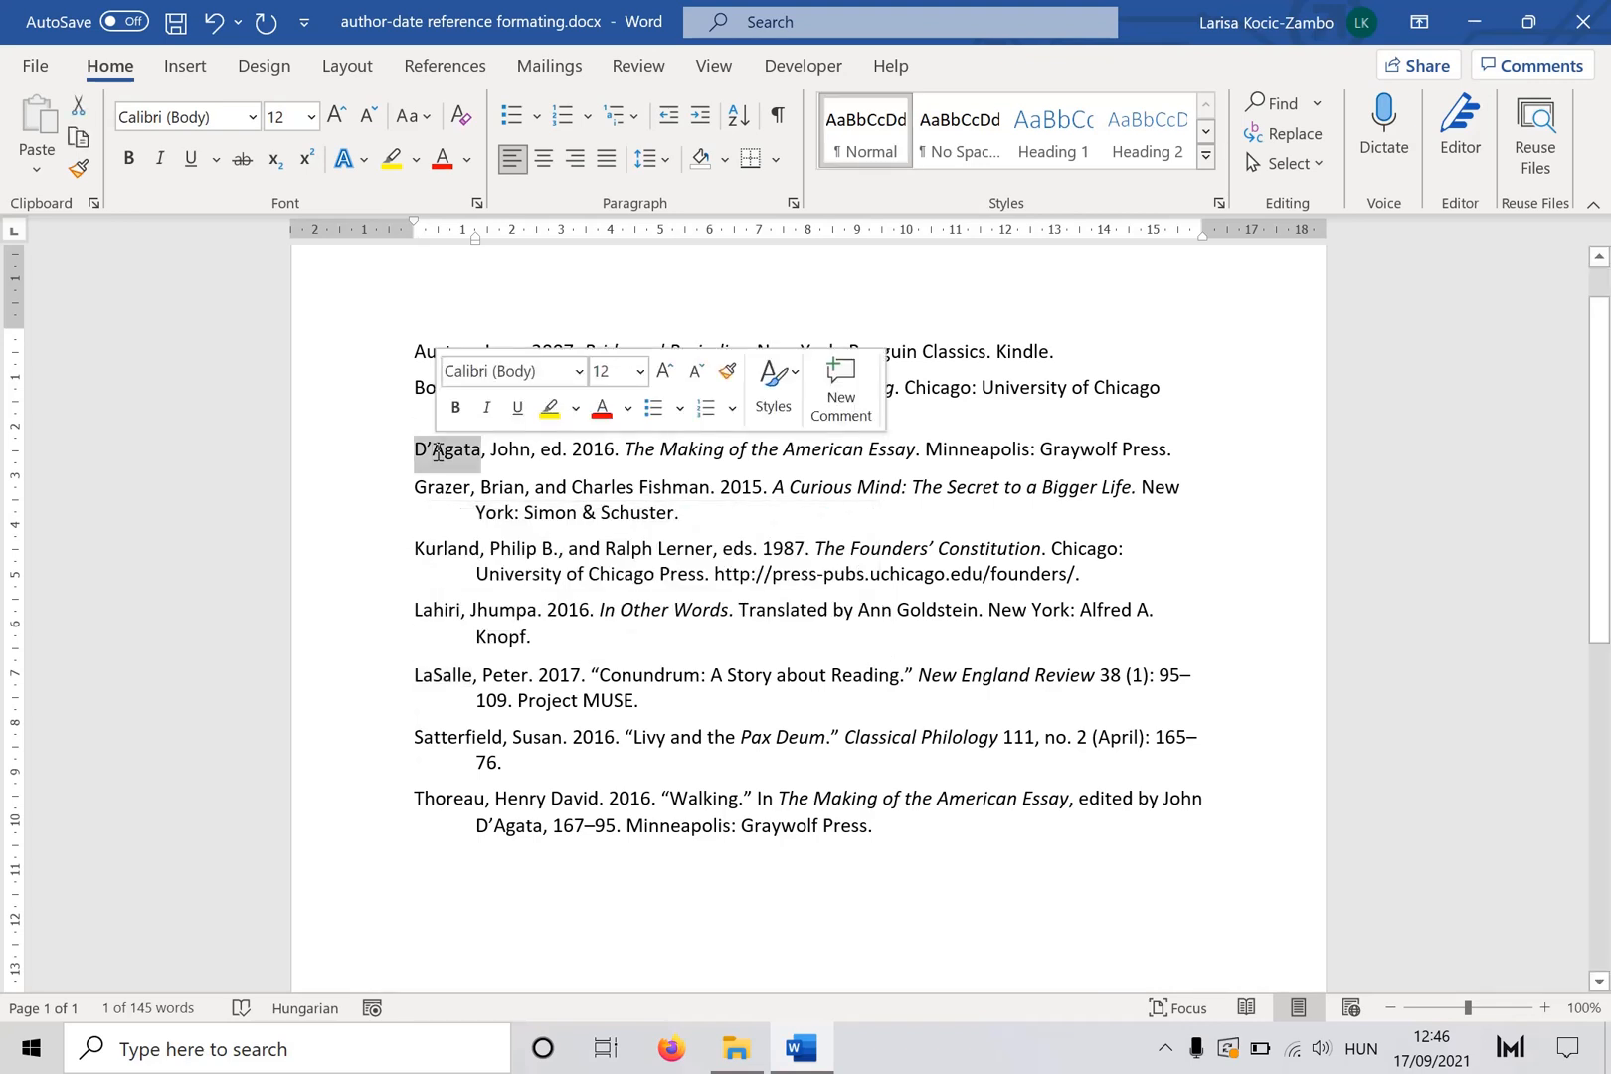
double_click(442, 354)
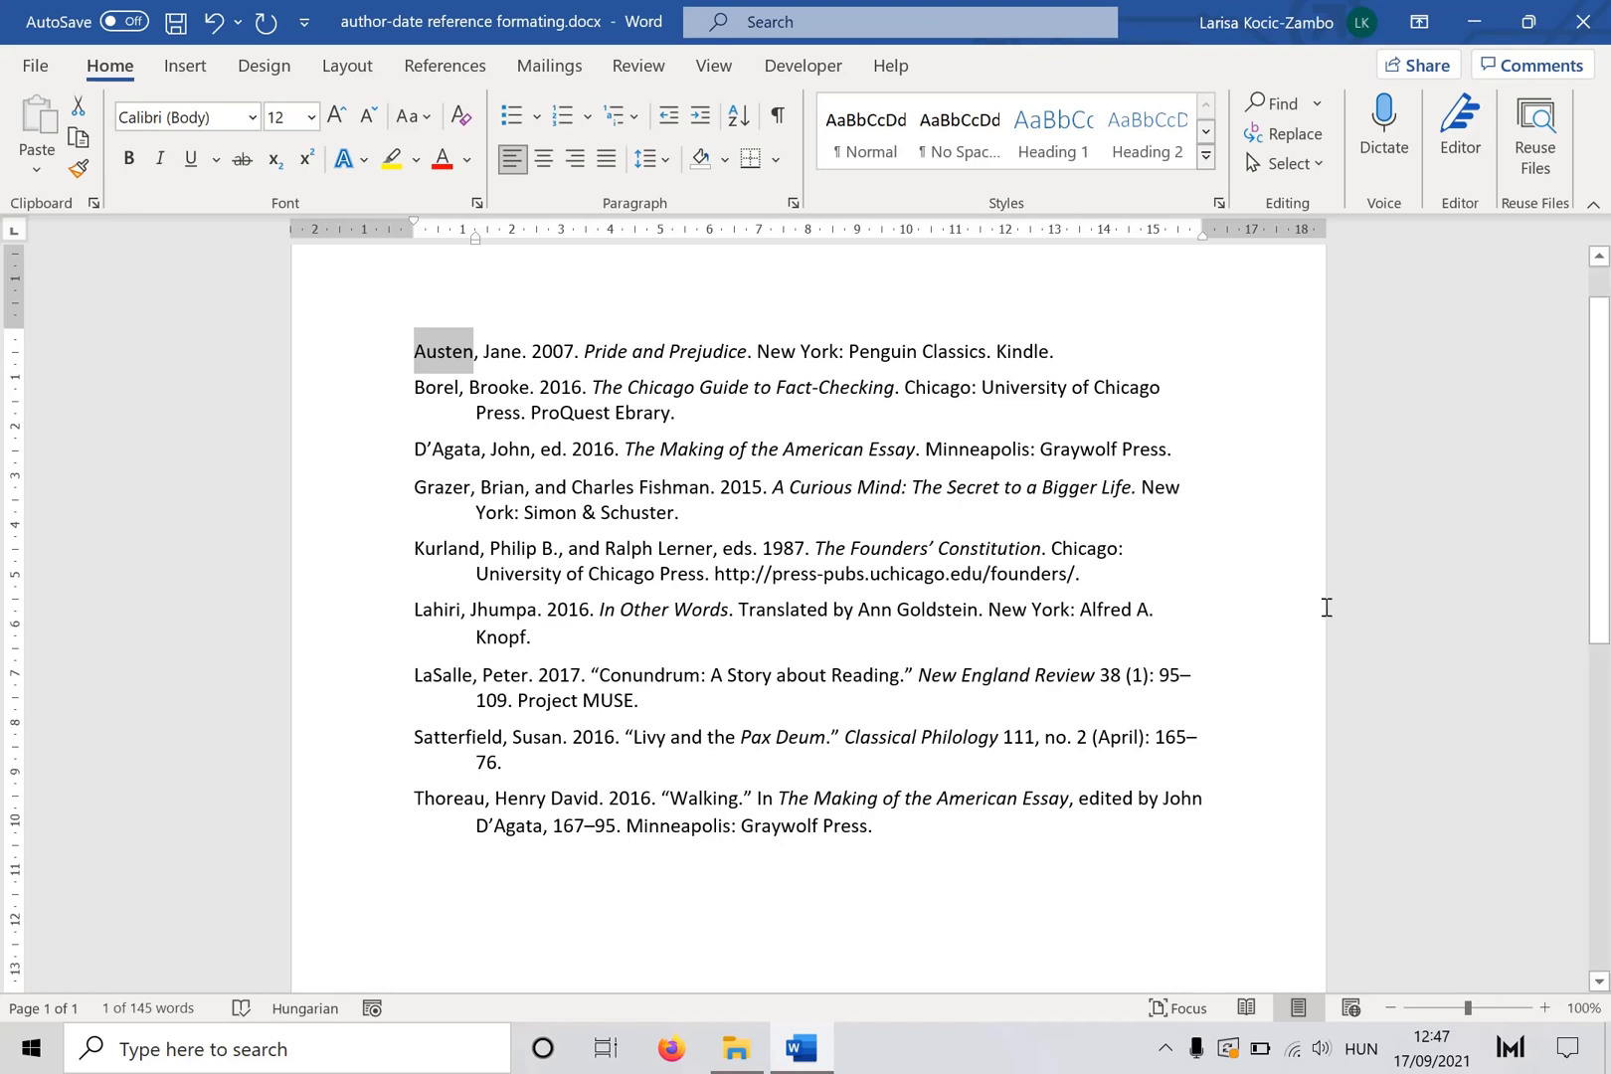
left_click(1278, 393)
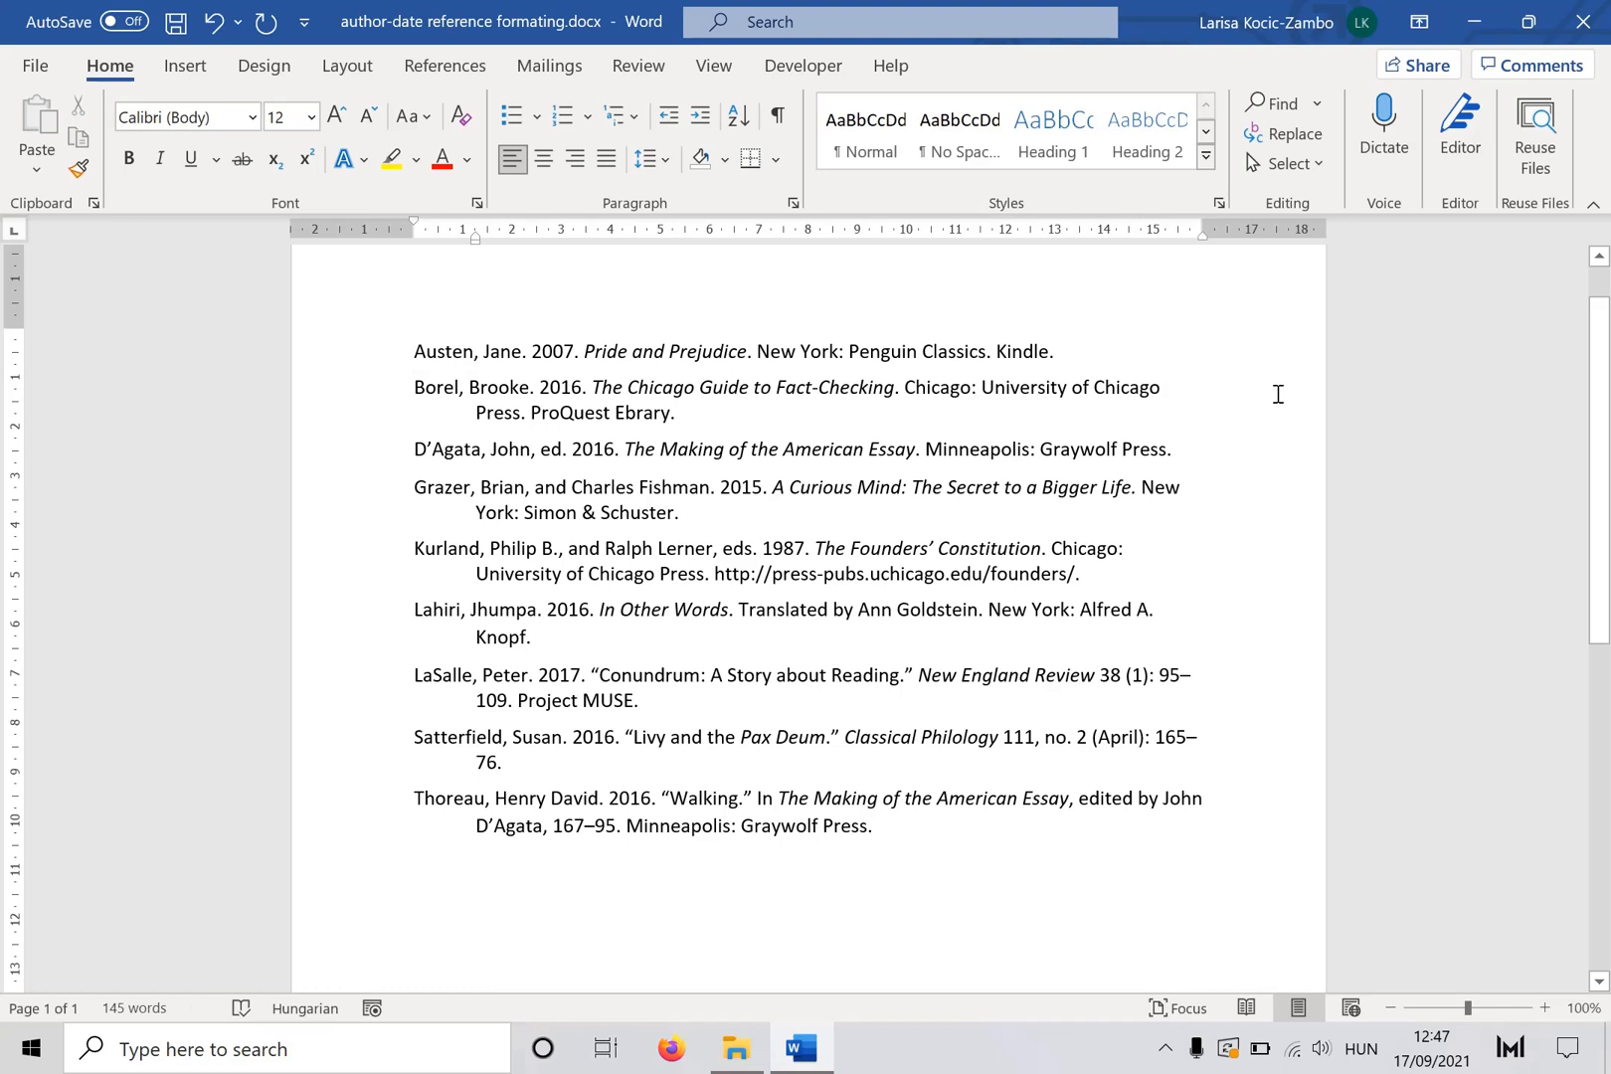
- Examine the publication years and the author-and-year opening of the references
double_click(563, 353)
double_click(563, 388)
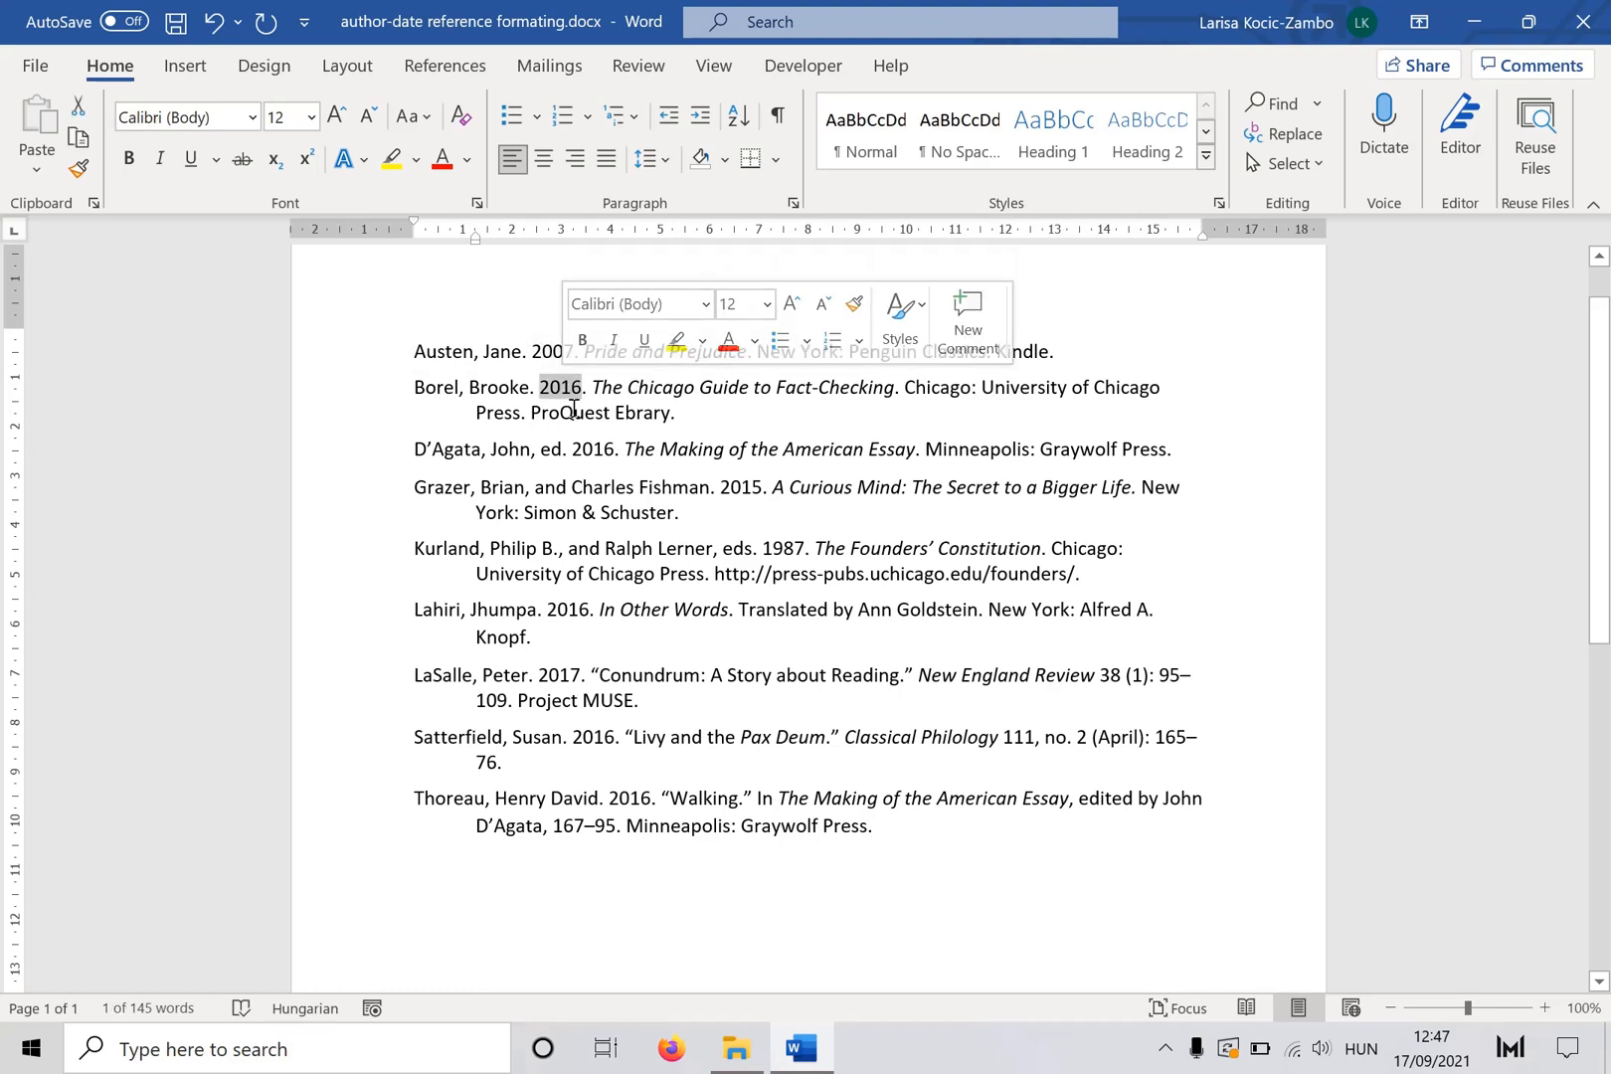
double_click(591, 448)
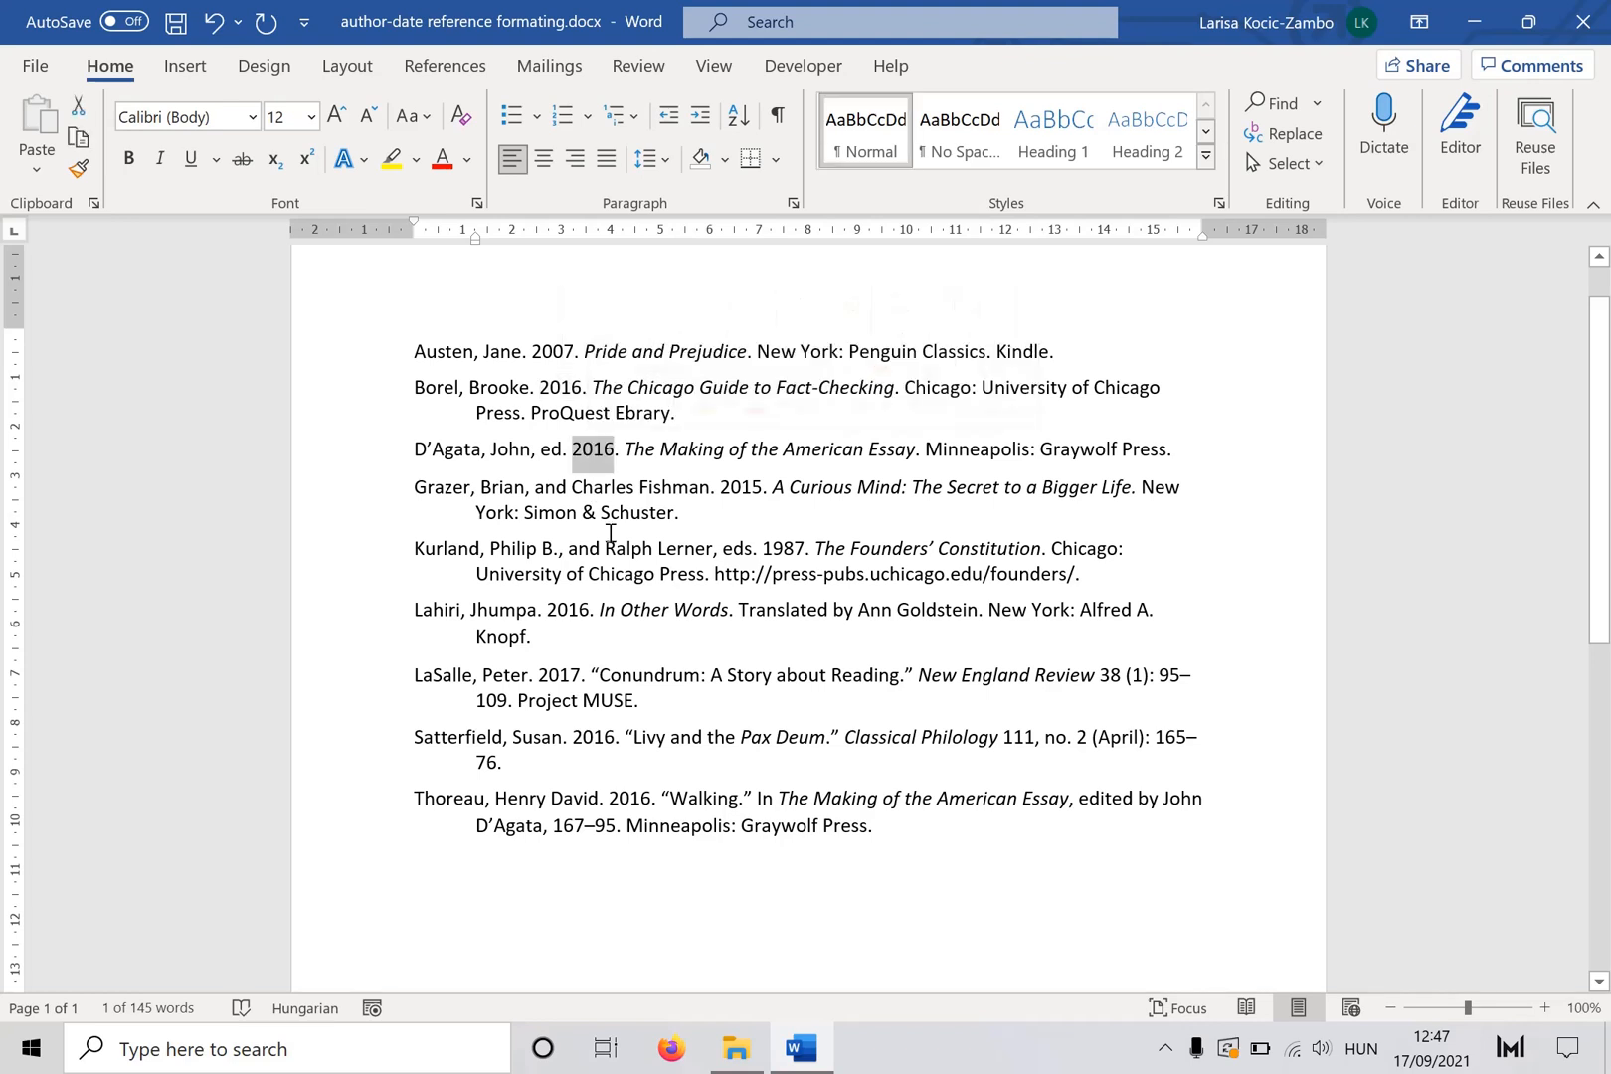
double_click(566, 615)
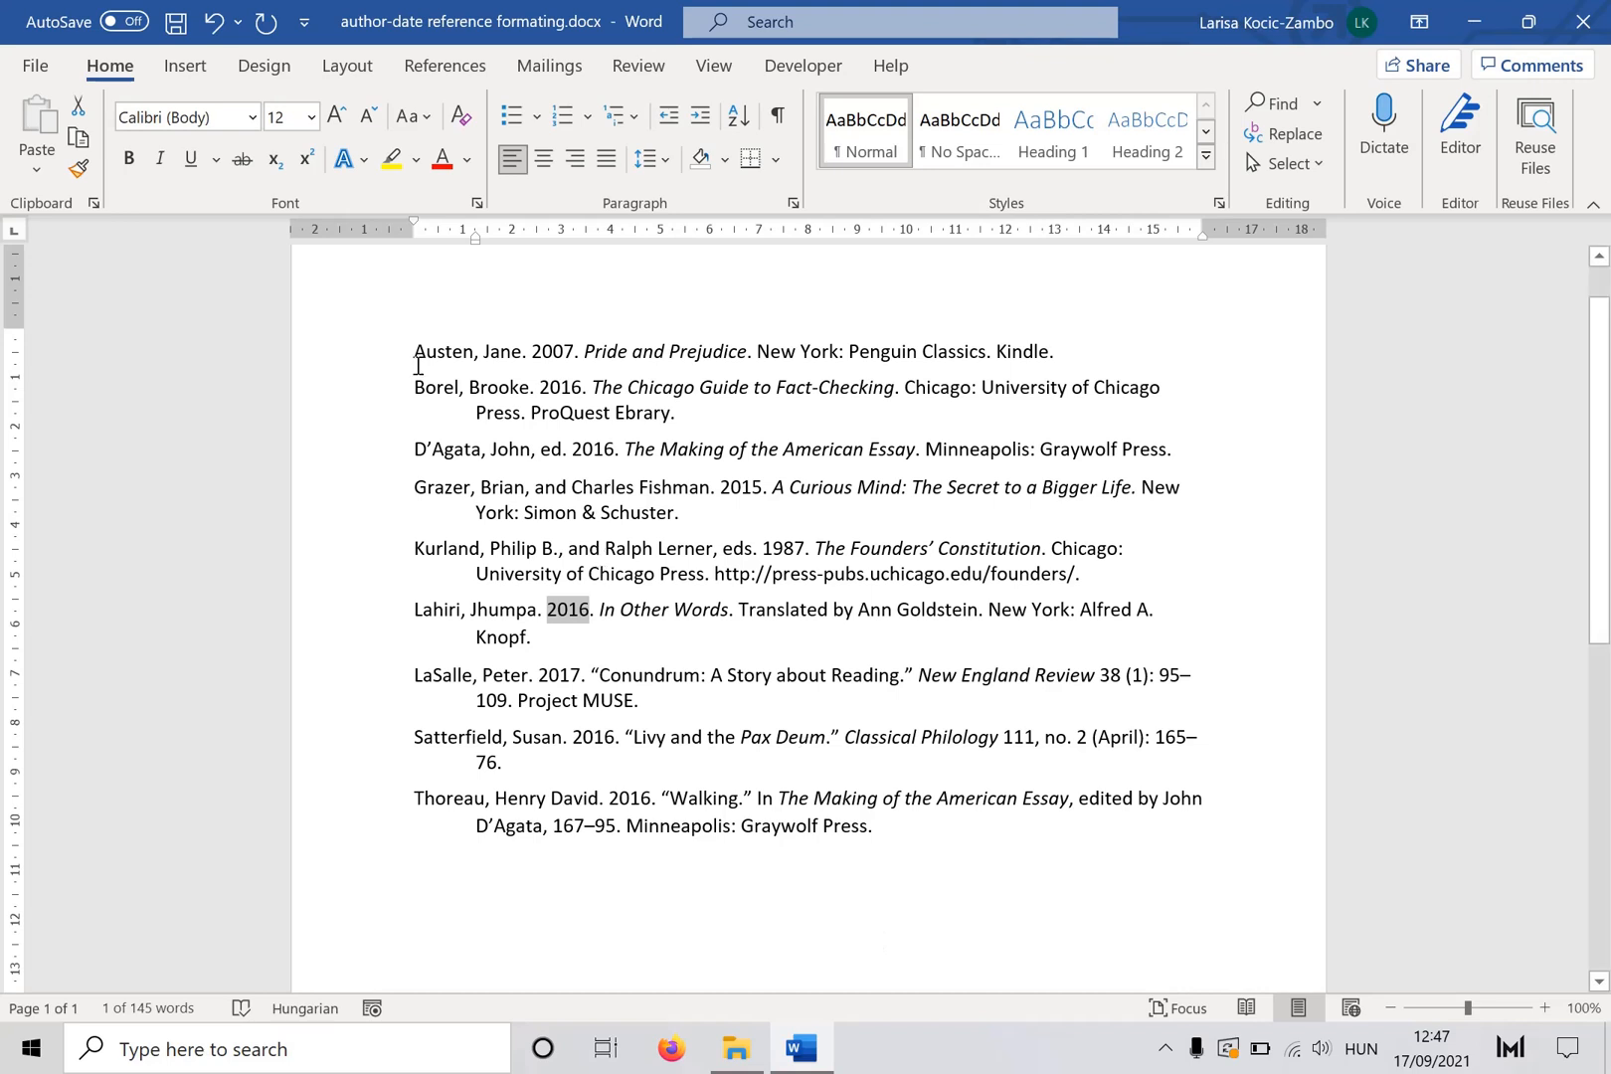
left_click_drag(418, 363, 582, 362)
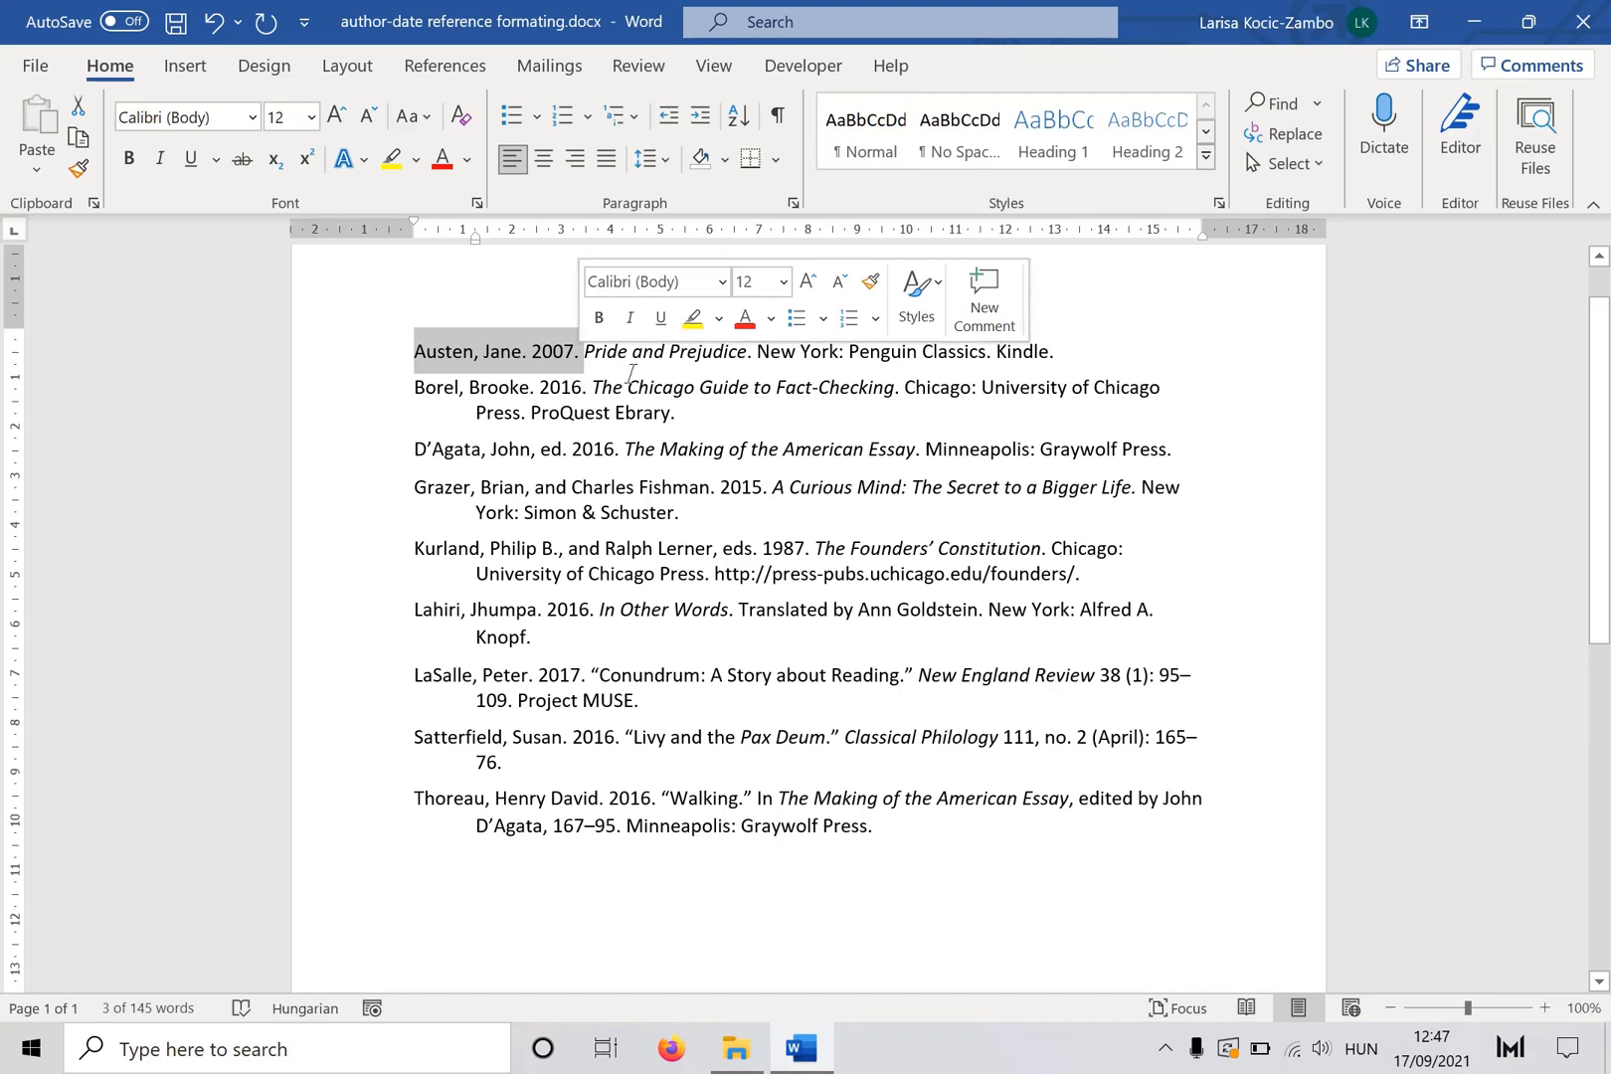
double_click(552, 354)
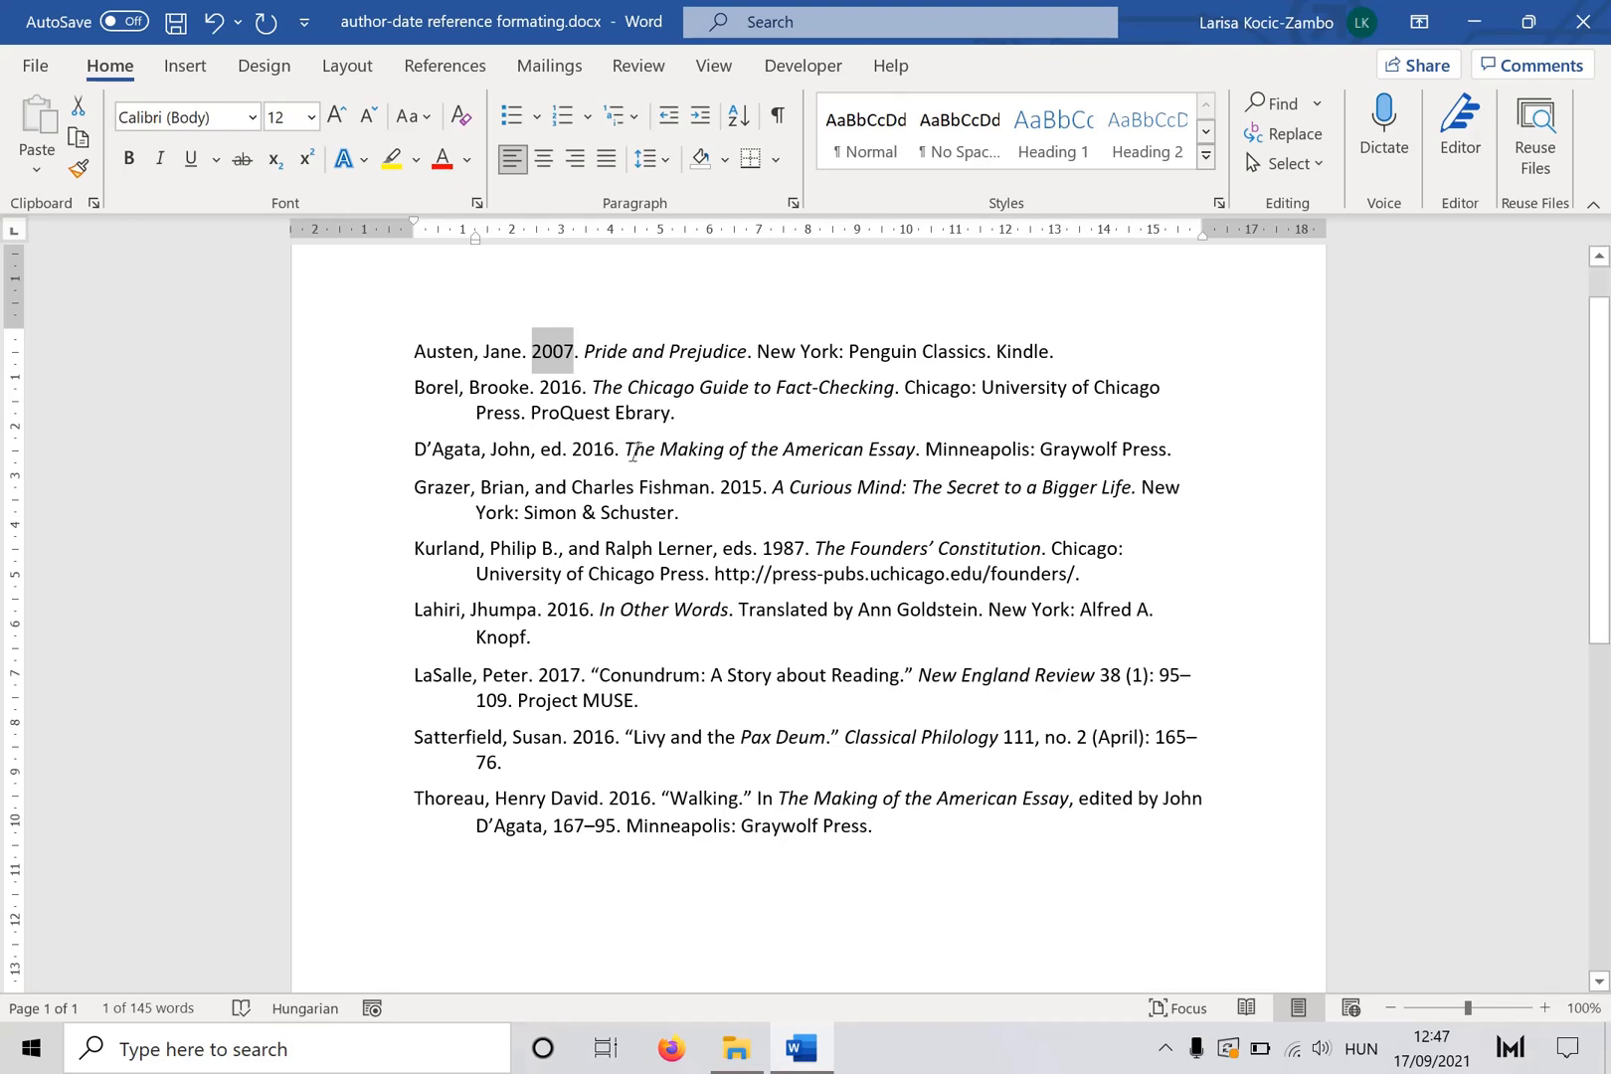
- Examine the title elements and the author-date opening of the references
left_click_drag(628, 449, 925, 449)
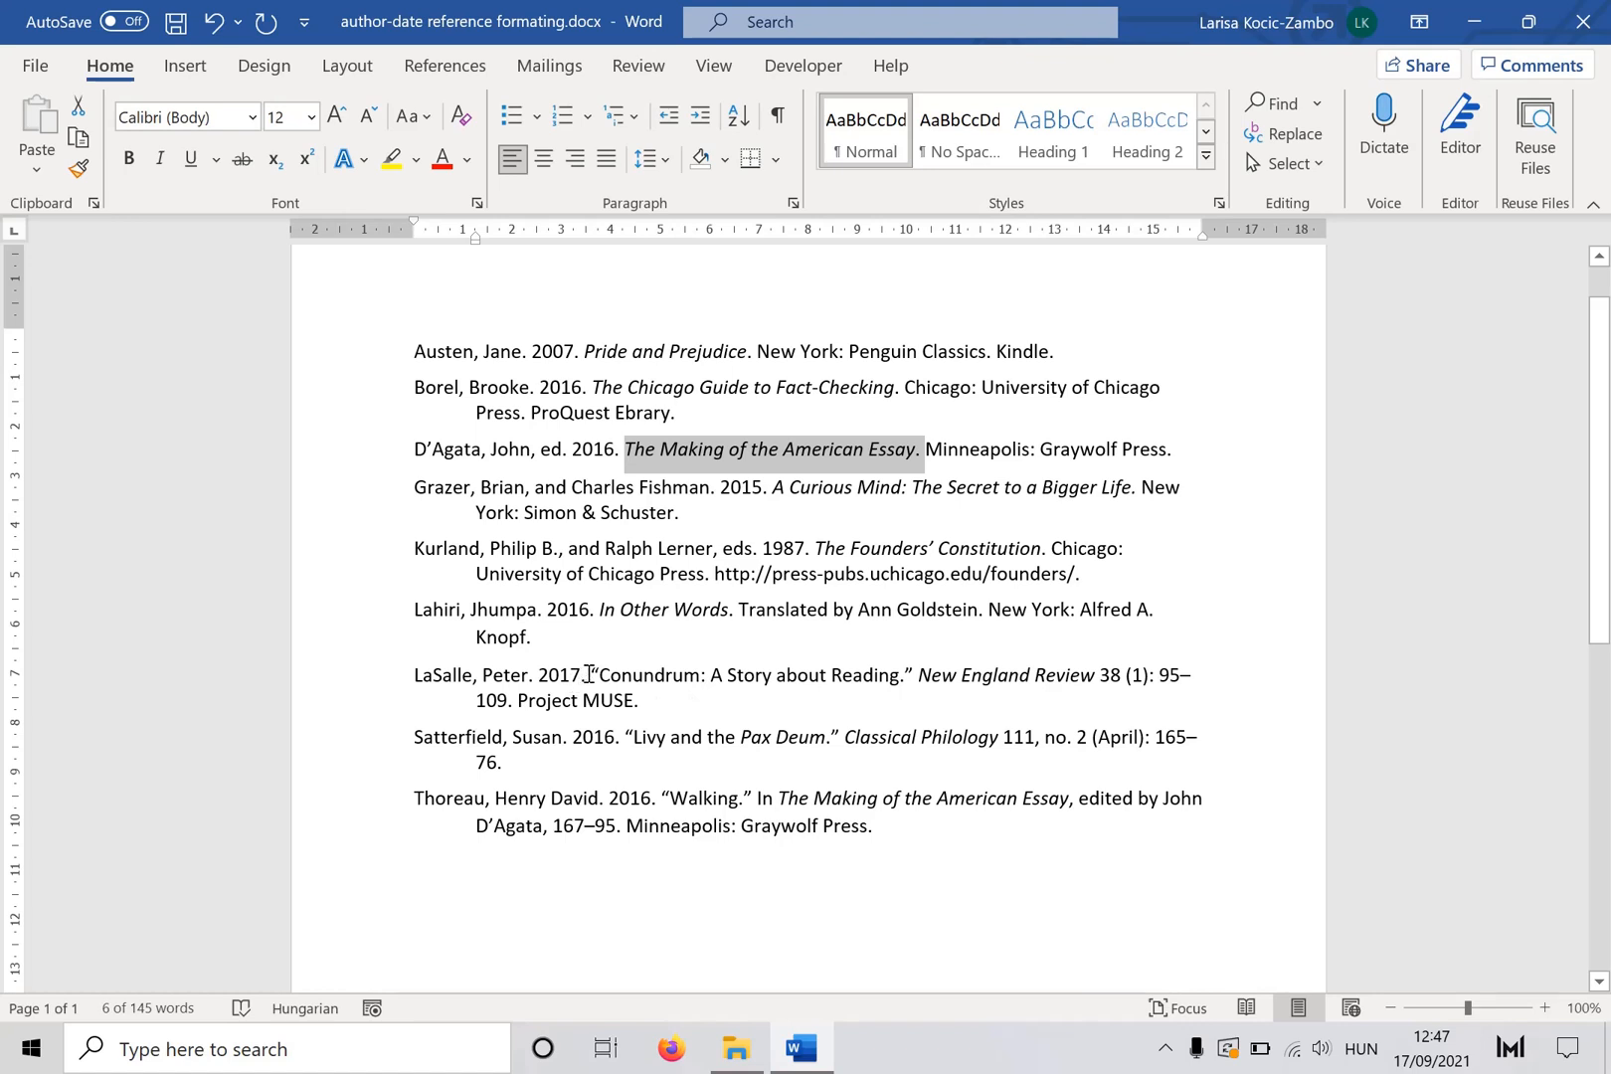
left_click_drag(591, 675, 900, 683)
left_click(863, 928)
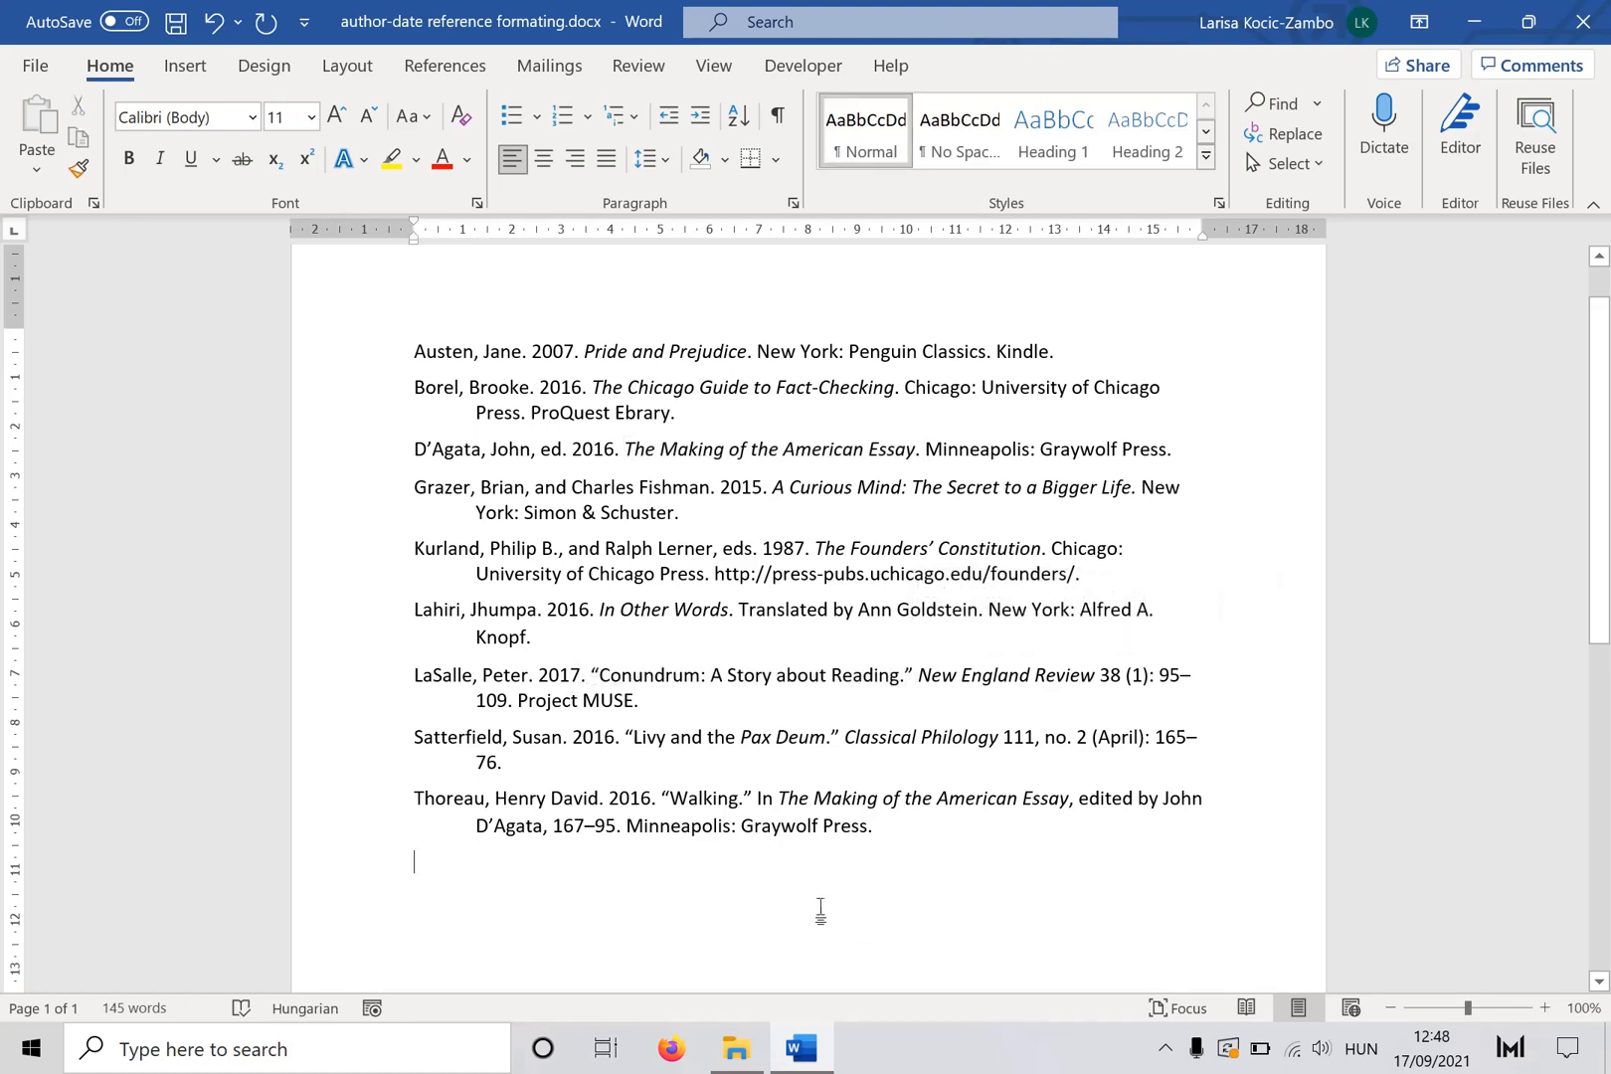
double_click(543, 358)
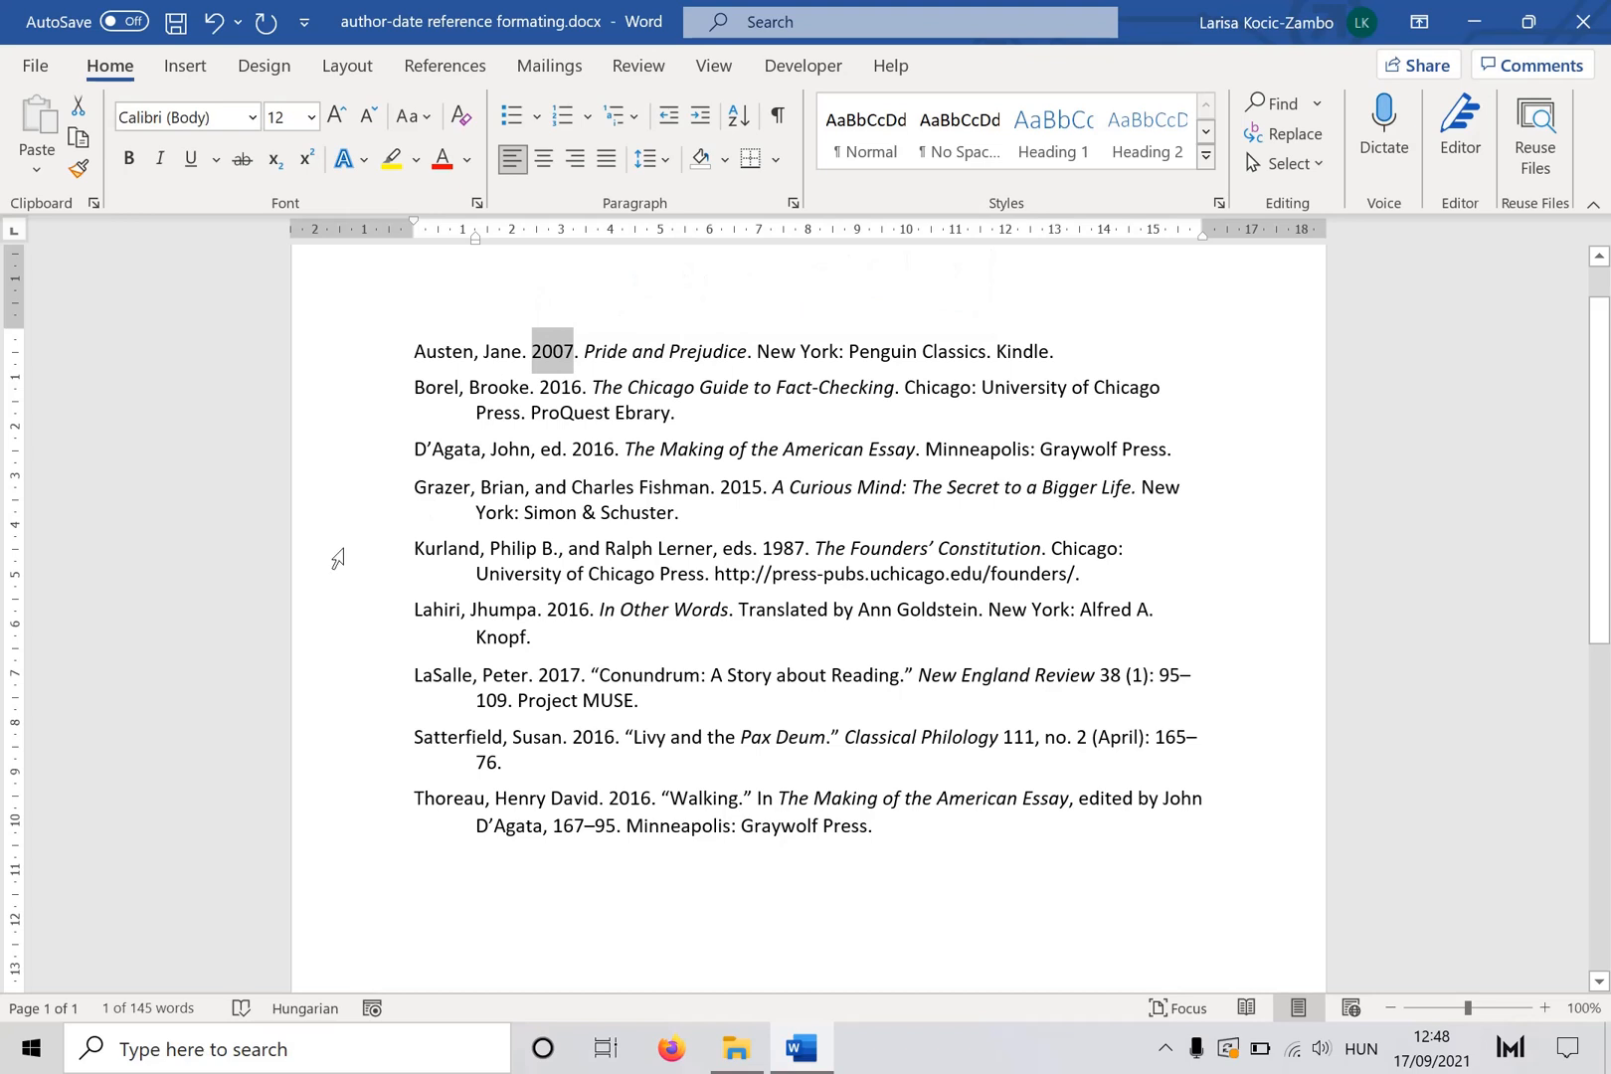
left_click_drag(415, 350, 586, 362)
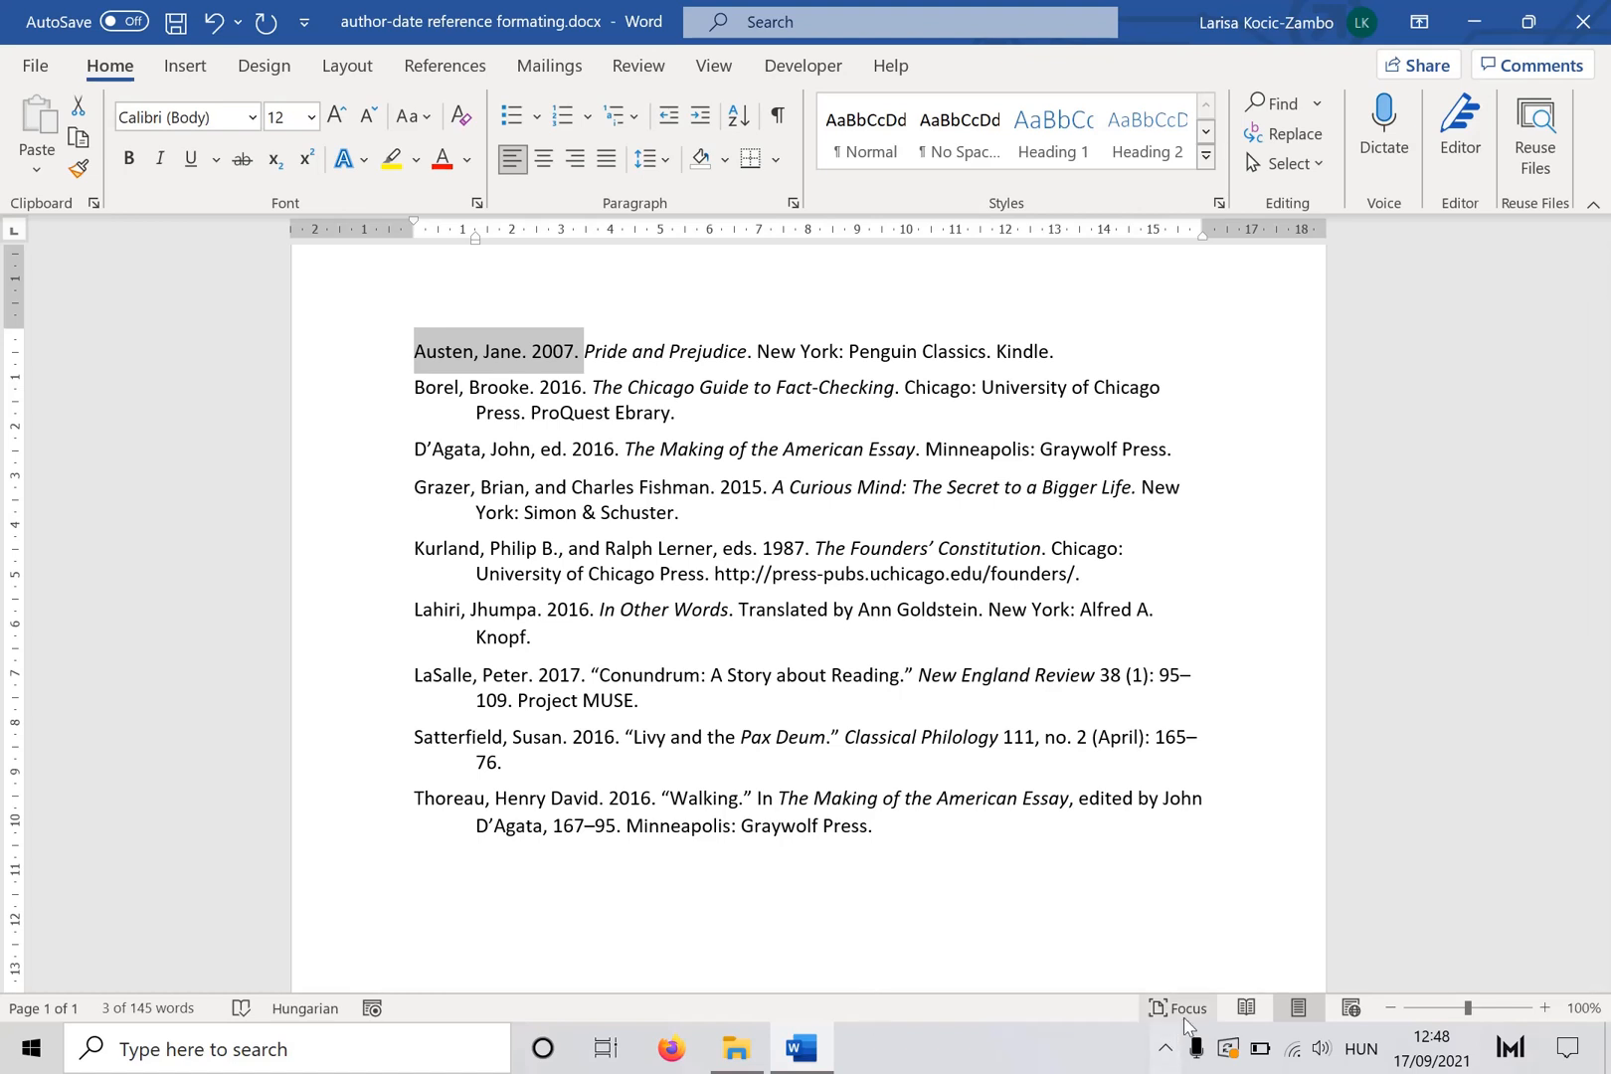
left_click(1168, 1049)
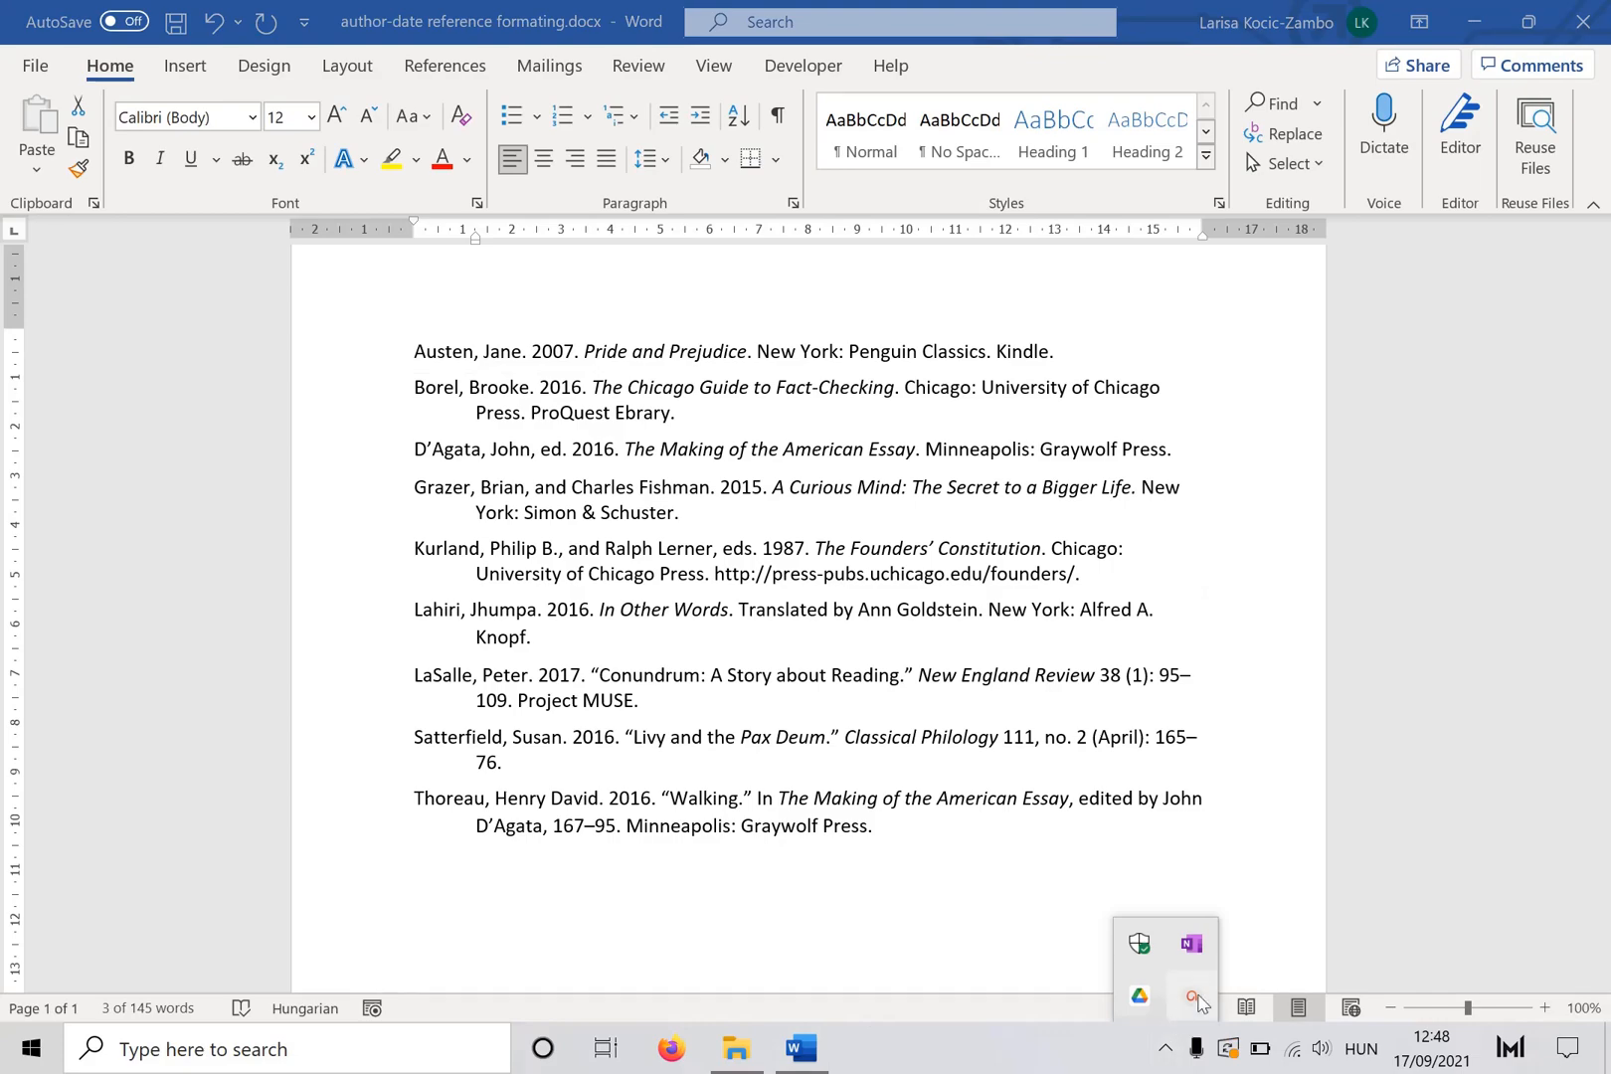